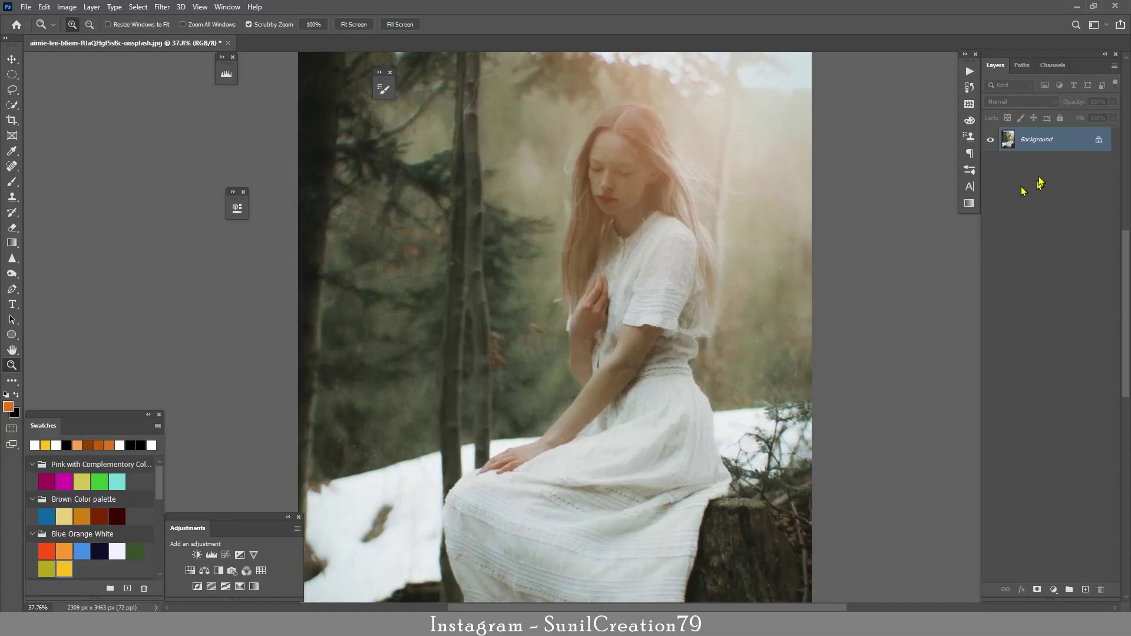
- Duplicate the Background layer and apply the Camera Raw Filter to the copy
drag(1037, 141, 1085, 587)
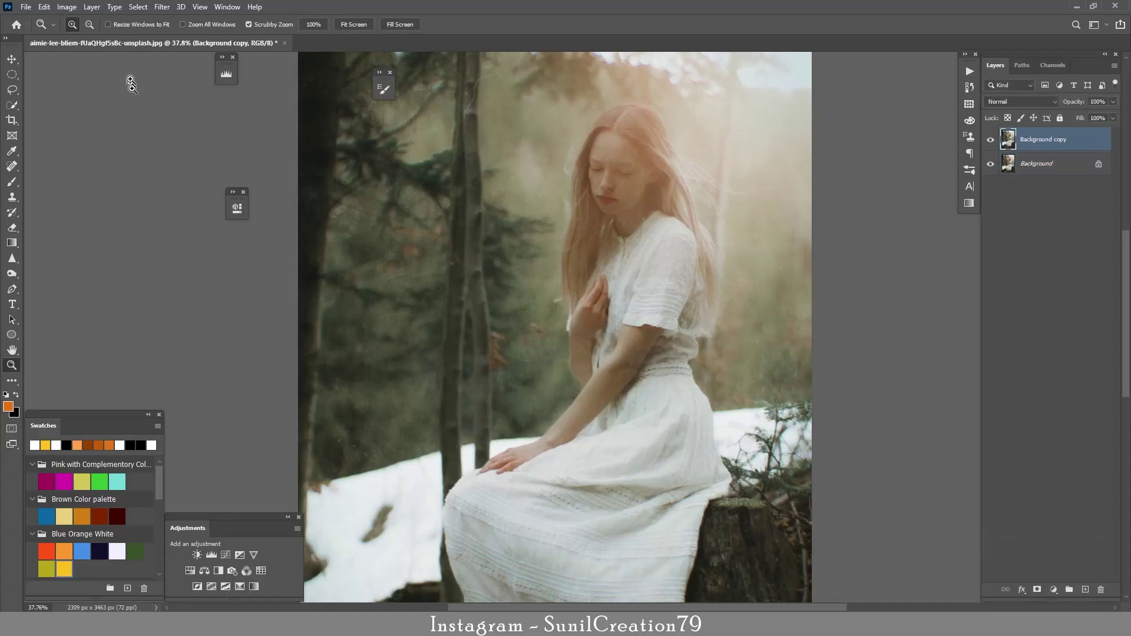
click(162, 6)
click(227, 78)
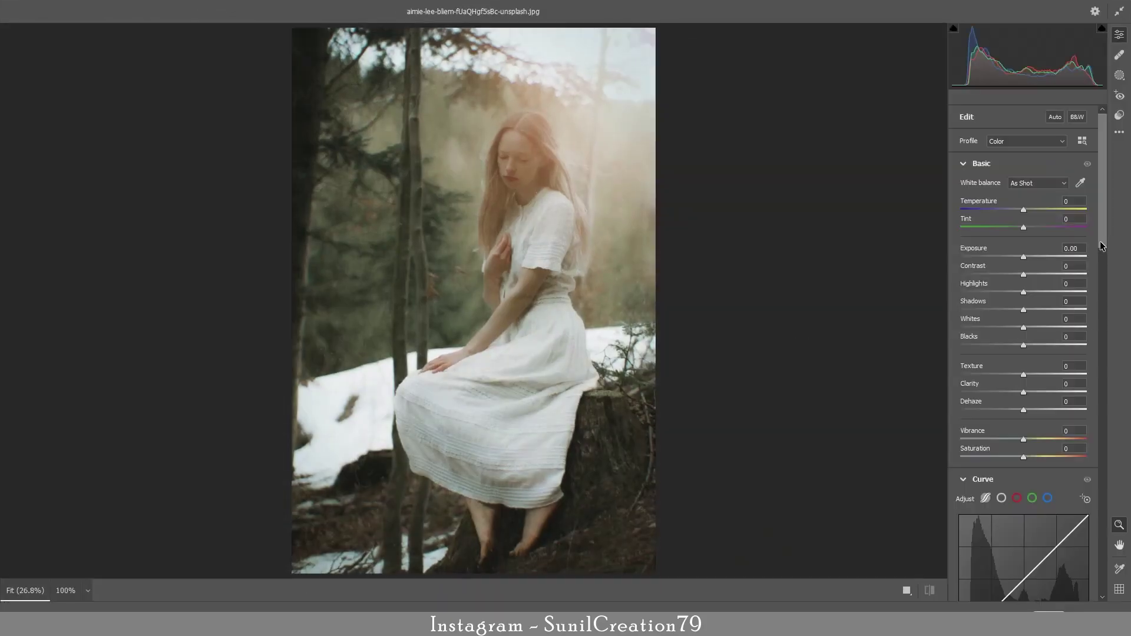
- In the Color Mixer, boost Aqua saturation, shift Green hue and brighten Yellows (Greens +36, Yellows +33)
drag(1104, 268, 1107, 419)
click(997, 256)
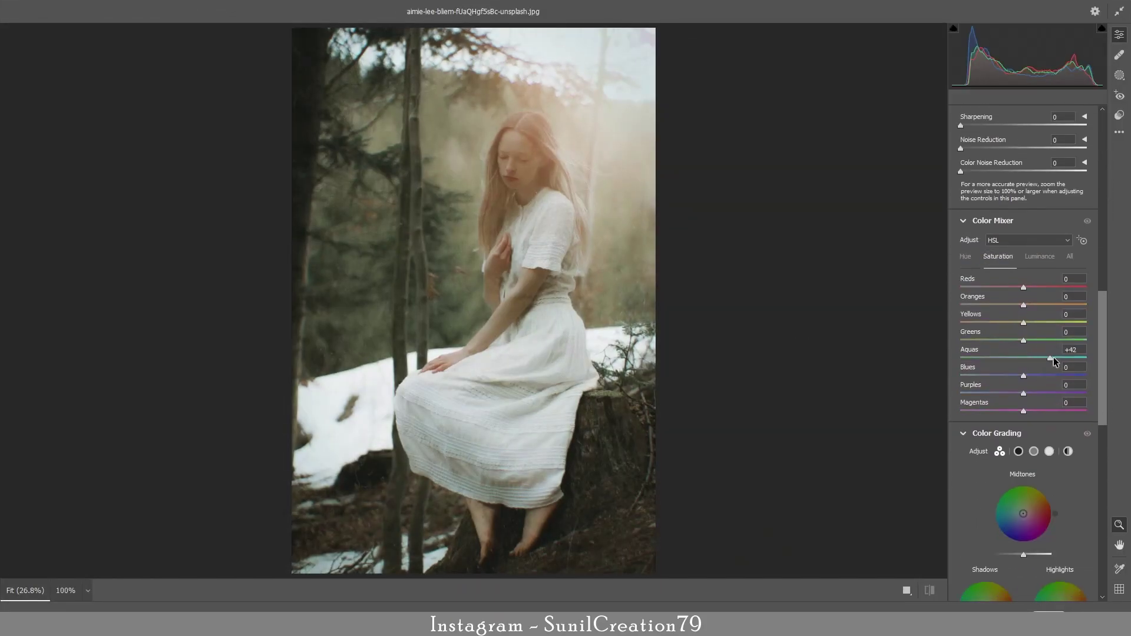
drag(1034, 377, 1064, 376)
click(965, 257)
mouse_move(1023, 341)
mouse_down()
mouse_move(1067, 342)
mouse_move(1043, 323)
mouse_move(1059, 358)
mouse_move(1041, 377)
mouse_move(1015, 374)
mouse_move(1032, 342)
mouse_move(1047, 340)
mouse_move(1021, 370)
mouse_up()
click(1040, 257)
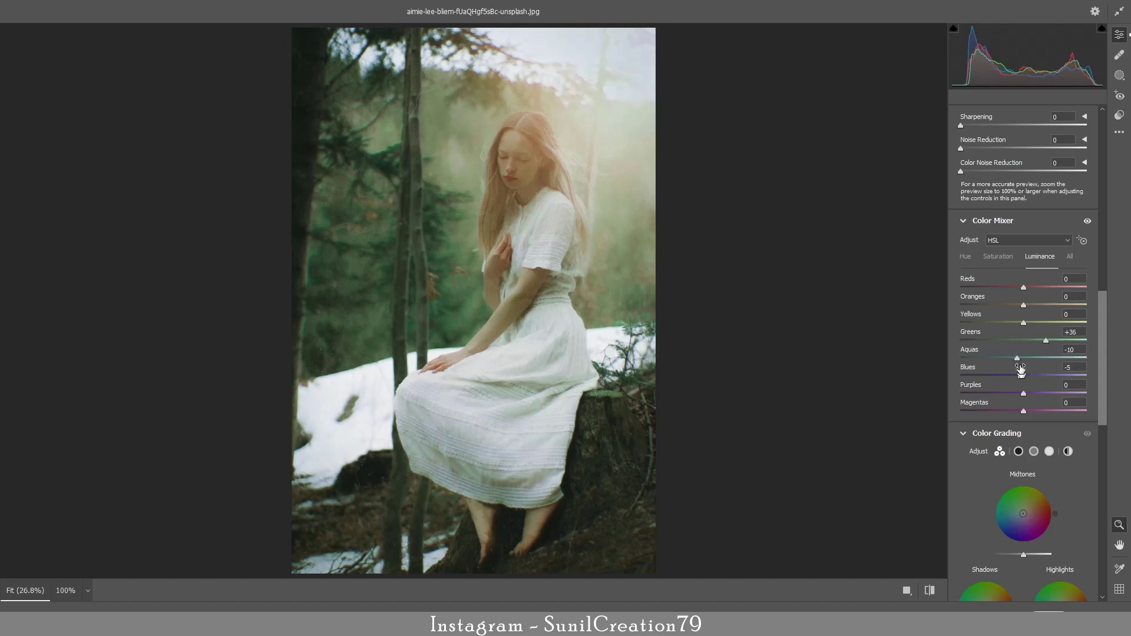
drag(1023, 323, 1046, 323)
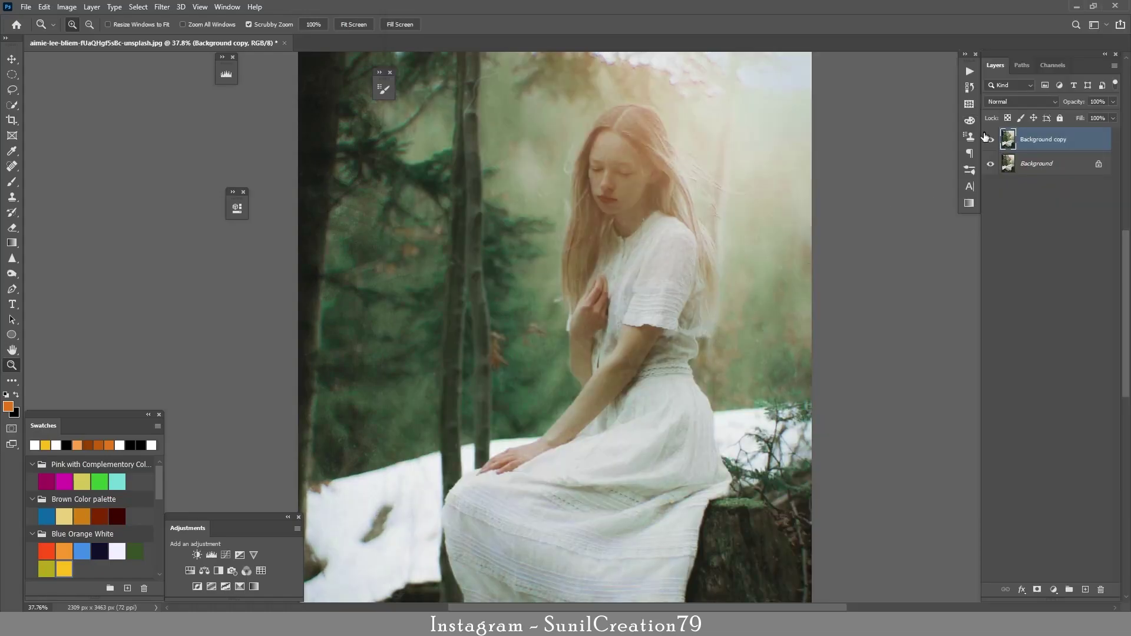
- Compare the graded copy with the original, then add a Gradient Map adjustment layer
click(990, 140)
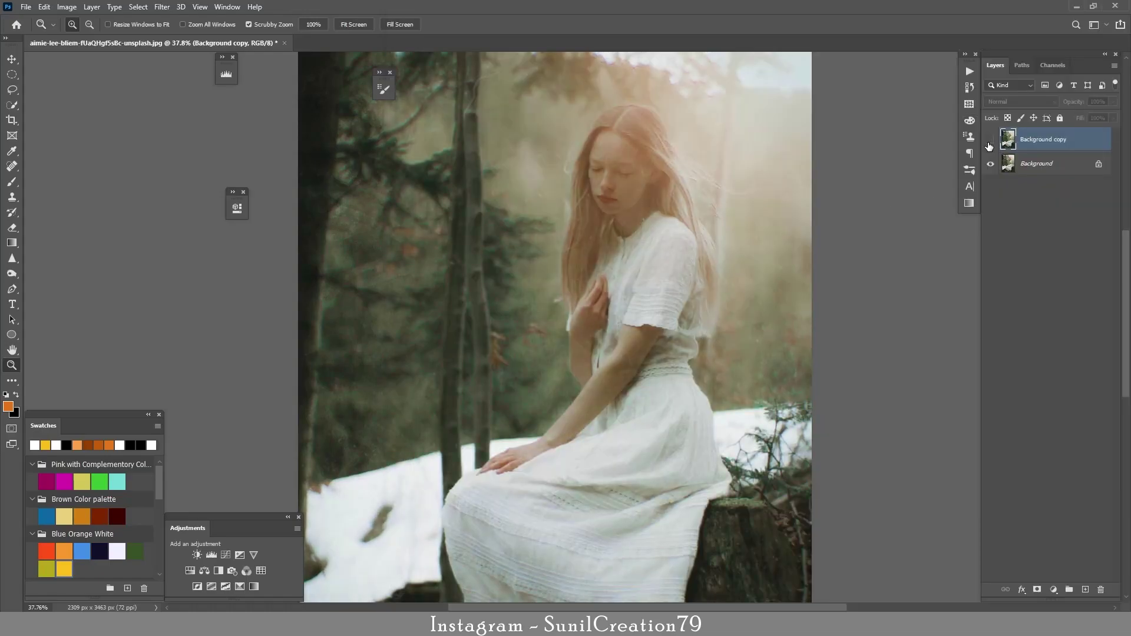
click(1050, 593)
click(1054, 580)
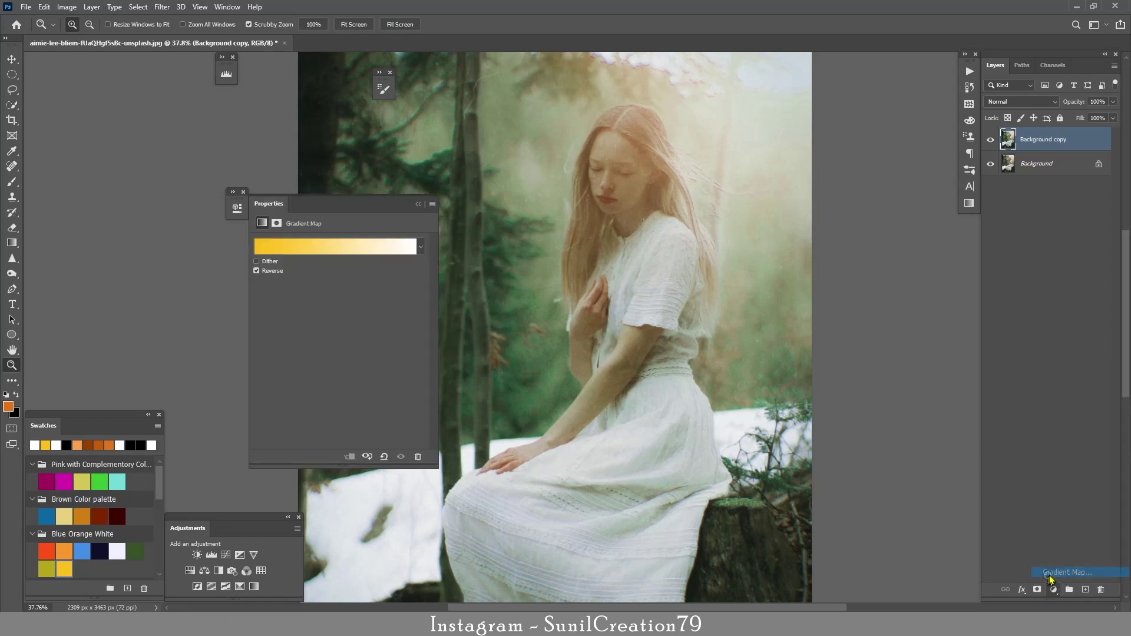
- Set the gradient's left stop to light peach and add a saturated orange stop at 50%
click(324, 247)
click(390, 417)
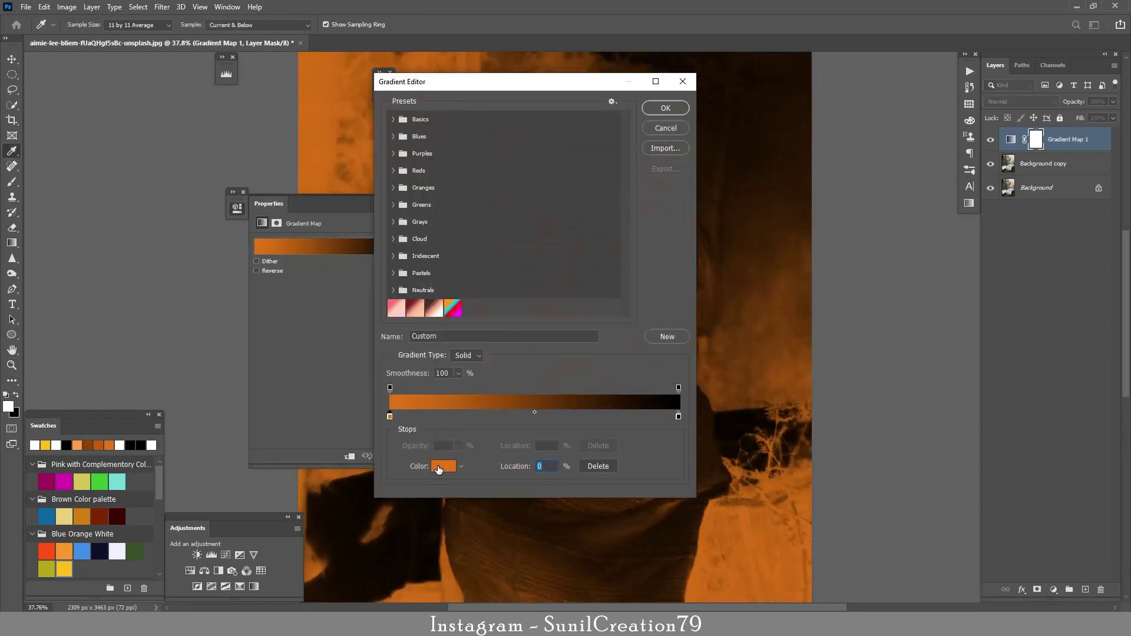
click(443, 466)
click(365, 195)
click(554, 192)
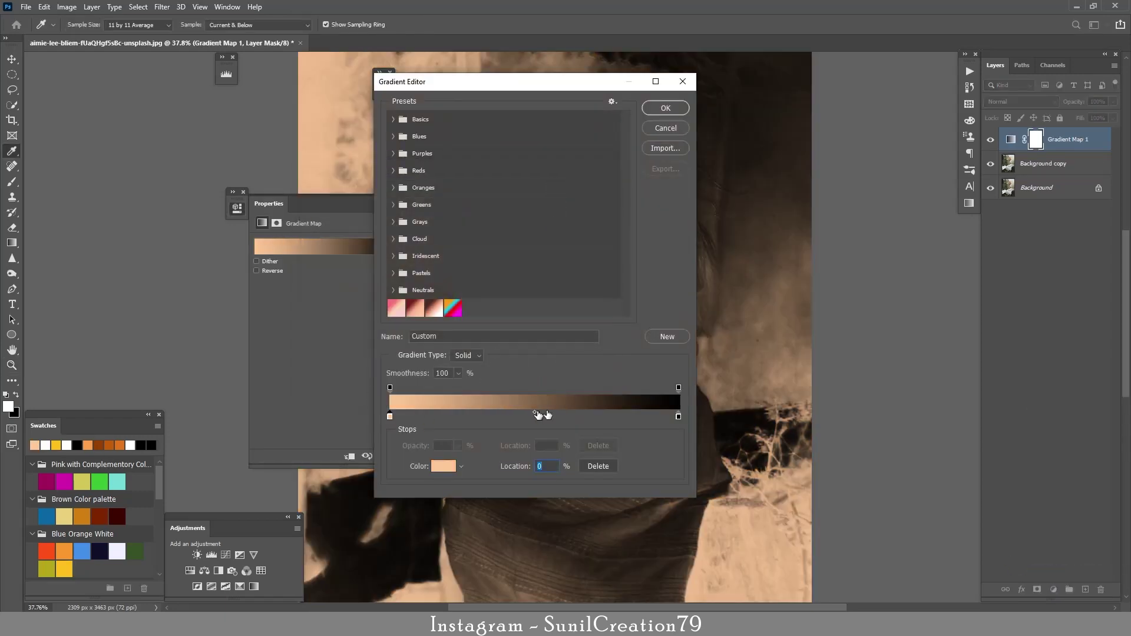
click(443, 466)
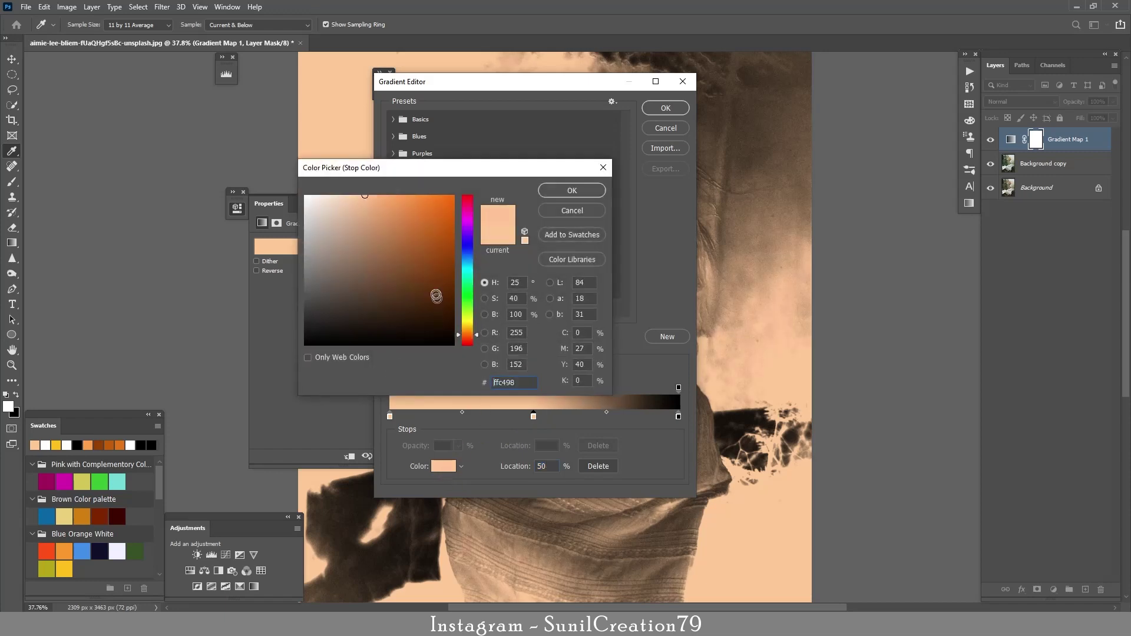
click(446, 216)
click(572, 190)
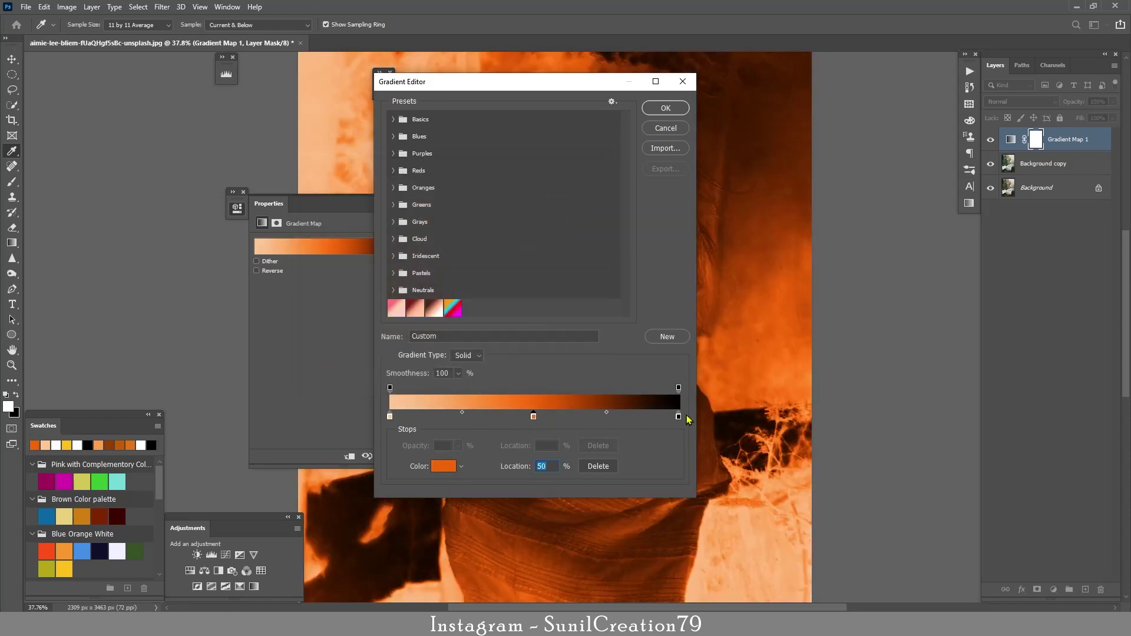
- Make the right stop deep orange-brown, confirm the gradient and enable Reverse
click(678, 416)
double_click(678, 417)
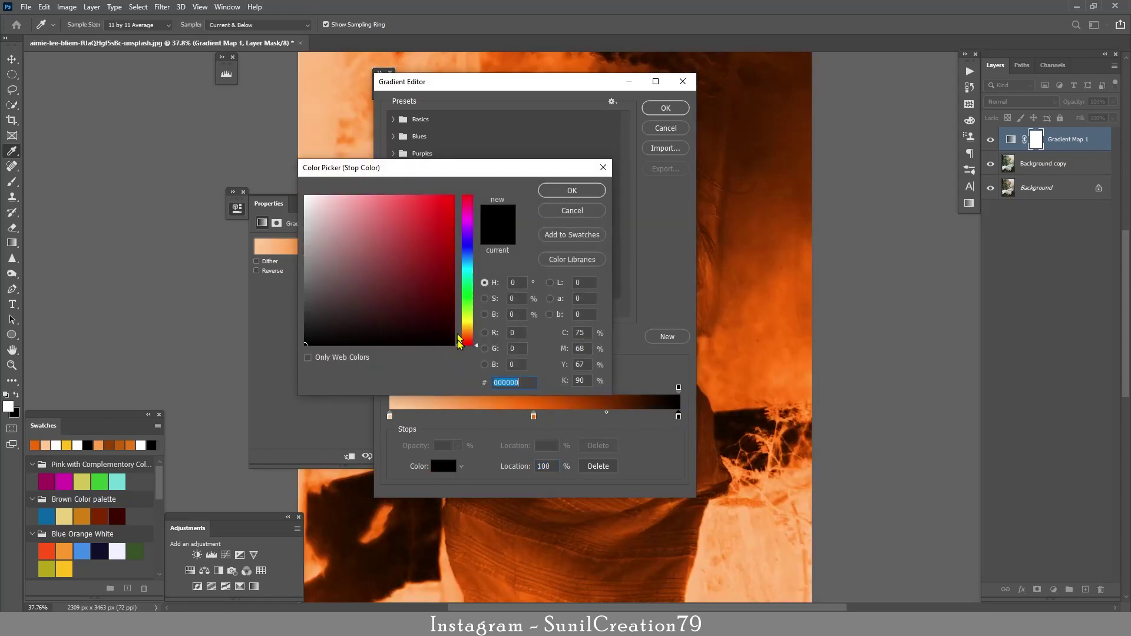
drag(462, 344, 462, 335)
click(457, 234)
click(562, 194)
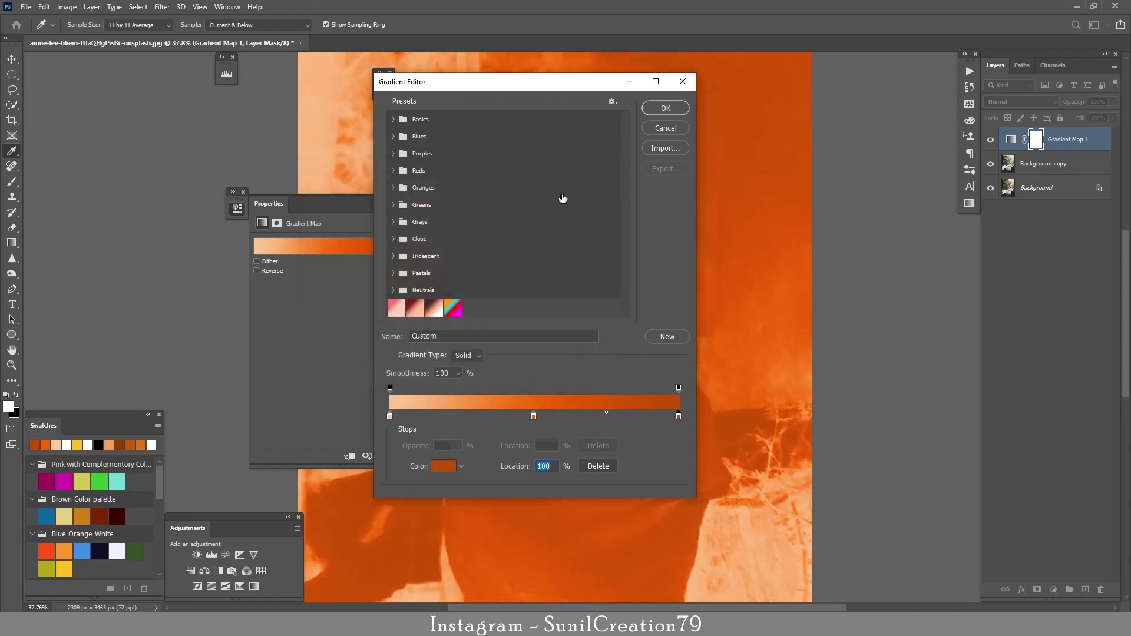
click(664, 109)
key(z)
click(256, 270)
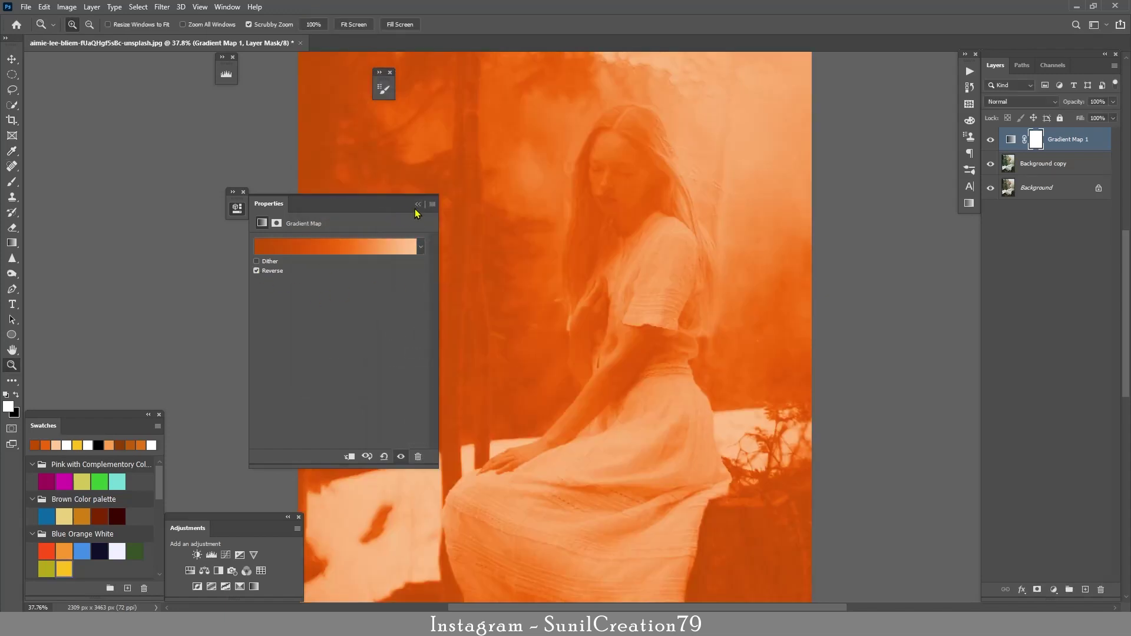
click(418, 204)
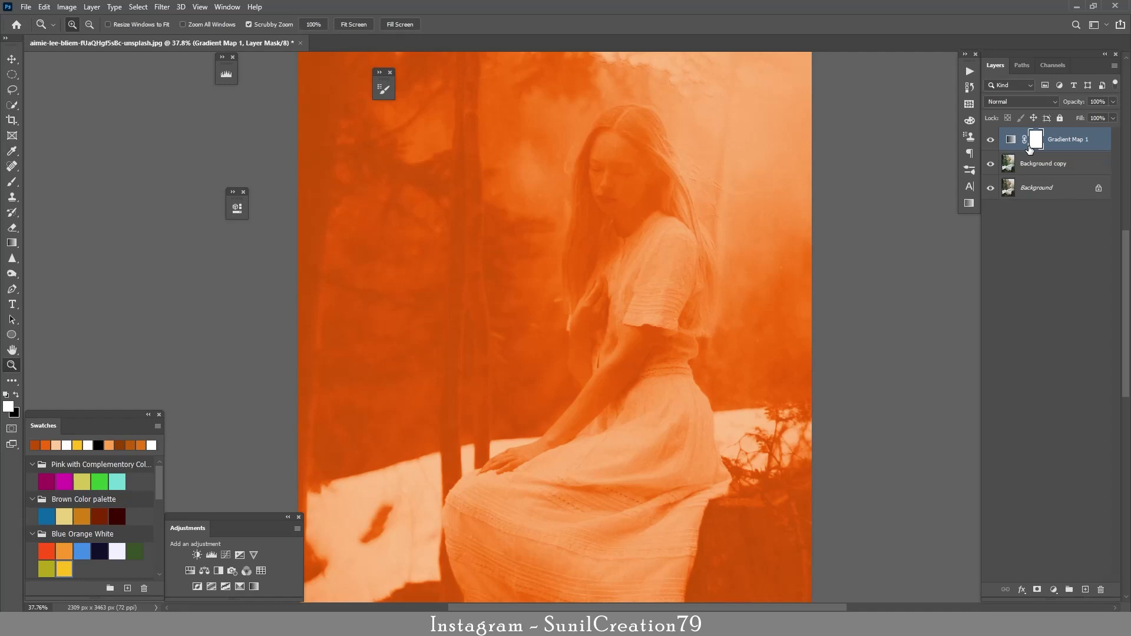
- Invert the Gradient Map mask to black and paint the warm glow onto her face and hand
key(ctrl+i)
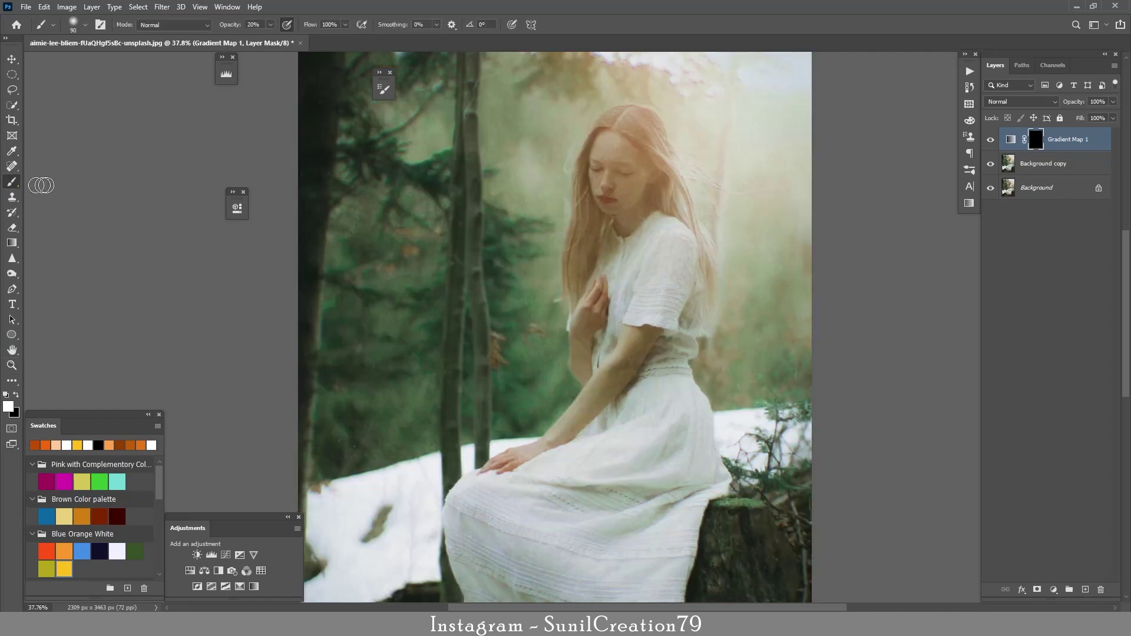
mouse_move(608, 161)
mouse_down()
mouse_move(673, 171)
mouse_move(619, 218)
mouse_move(594, 219)
mouse_move(646, 278)
mouse_up()
key(b)
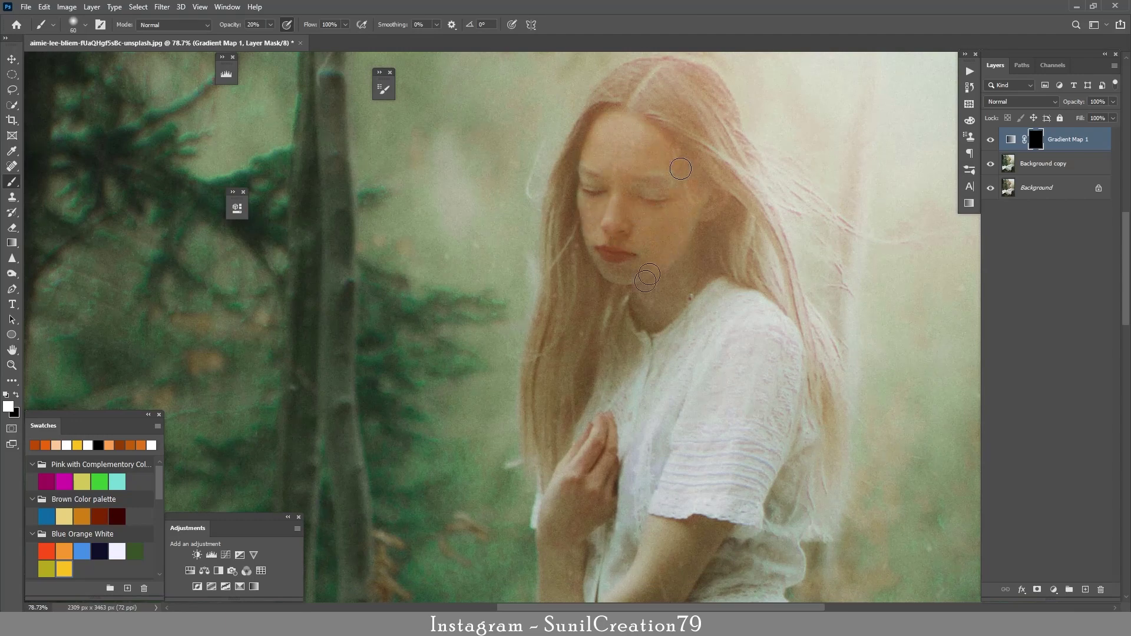
key(bracketleft)
key(bracketleft)
key(bracketleft)
scroll(650, 324, down, 3)
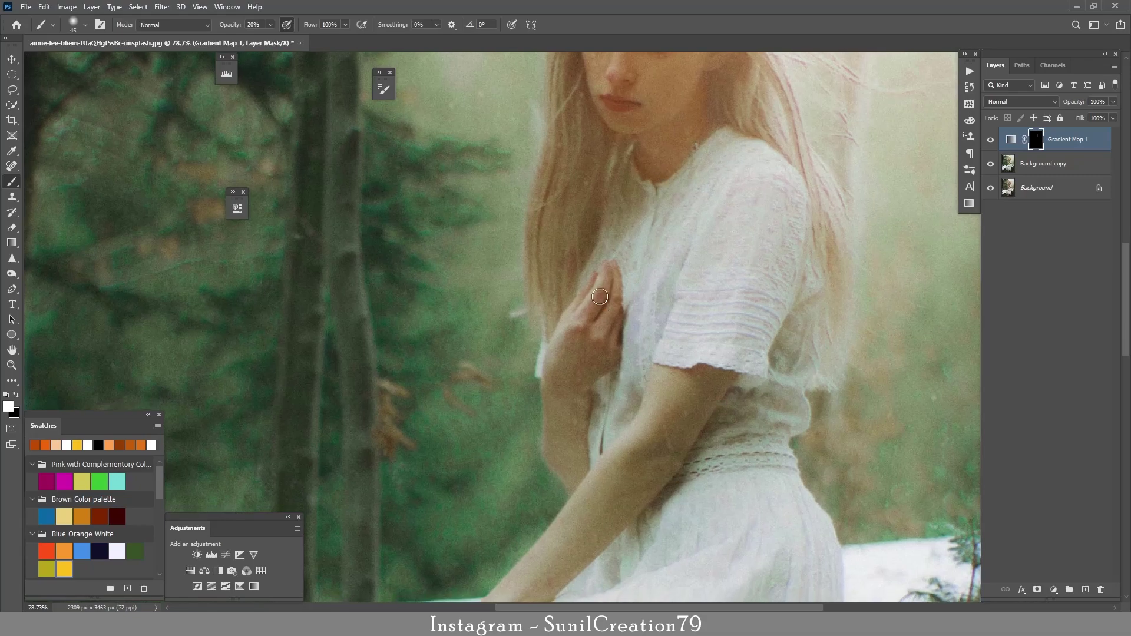
key(bracketright)
key(bracketright)
key(bracketright)
mouse_move(606, 281)
mouse_down()
mouse_move(576, 383)
mouse_move(566, 365)
mouse_up()
- Paint the glow along her arm and around her face, then set layer opacity to 69%
scroll(565, 353, down, 3)
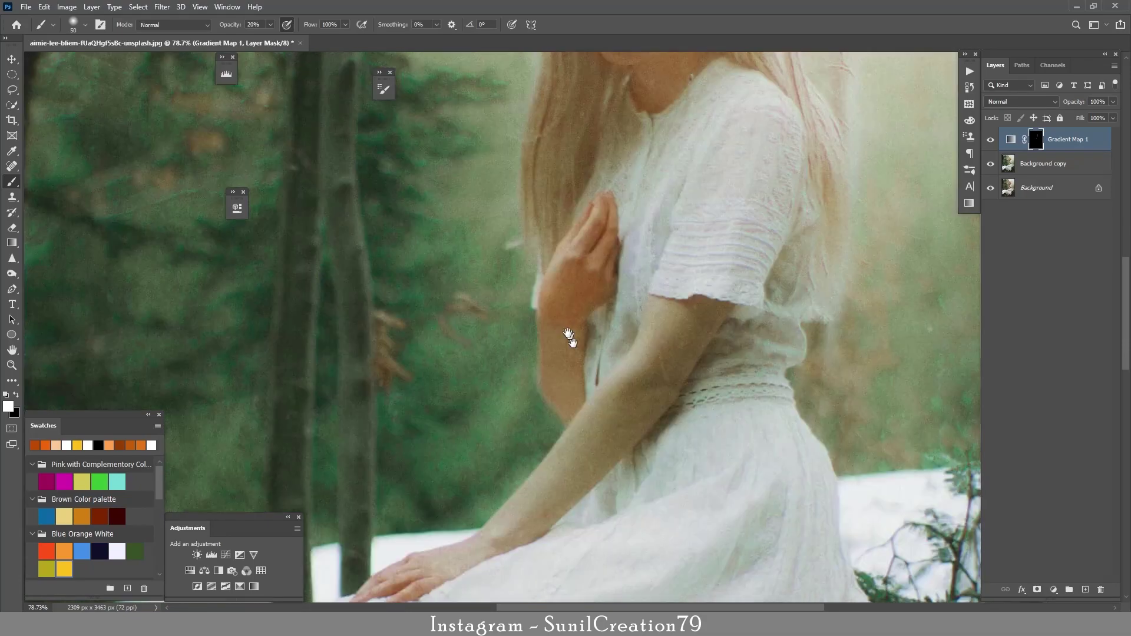
key(bracketright)
key(bracketright)
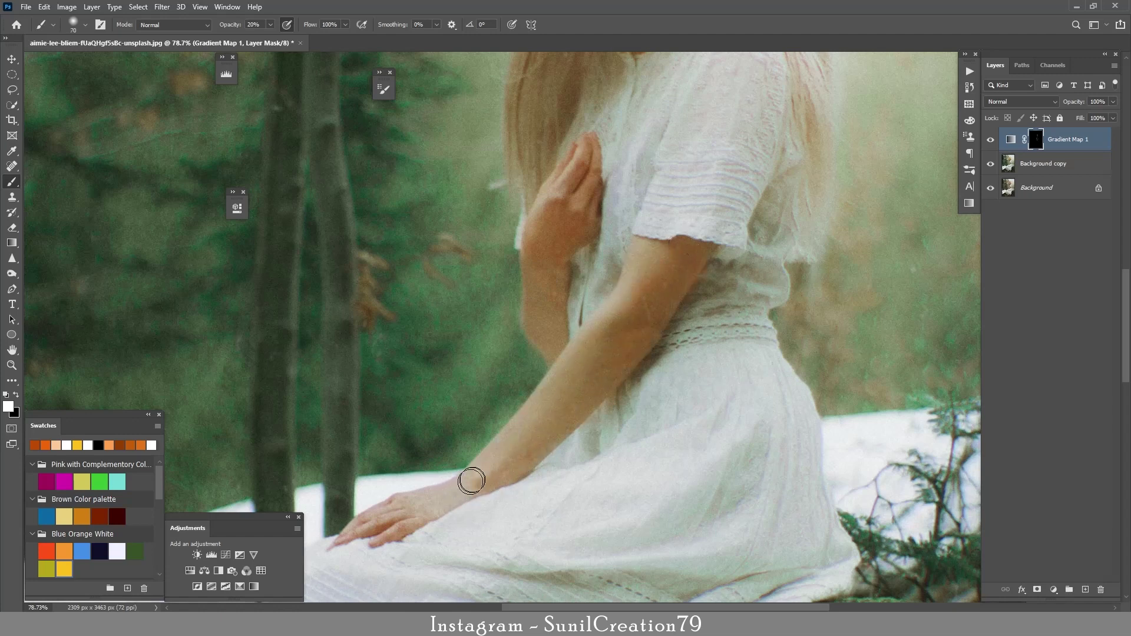
key(bracketleft)
key(bracketleft)
key(z)
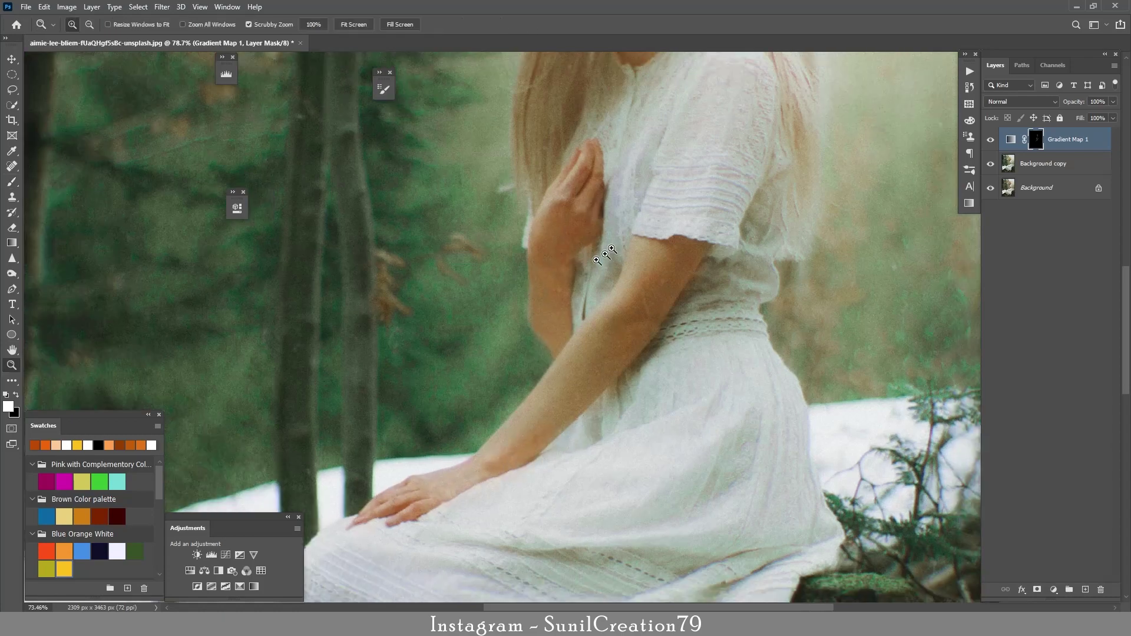
mouse_move(736, 269)
mouse_down()
mouse_move(653, 270)
mouse_move(694, 261)
mouse_move(684, 265)
mouse_up()
key(b)
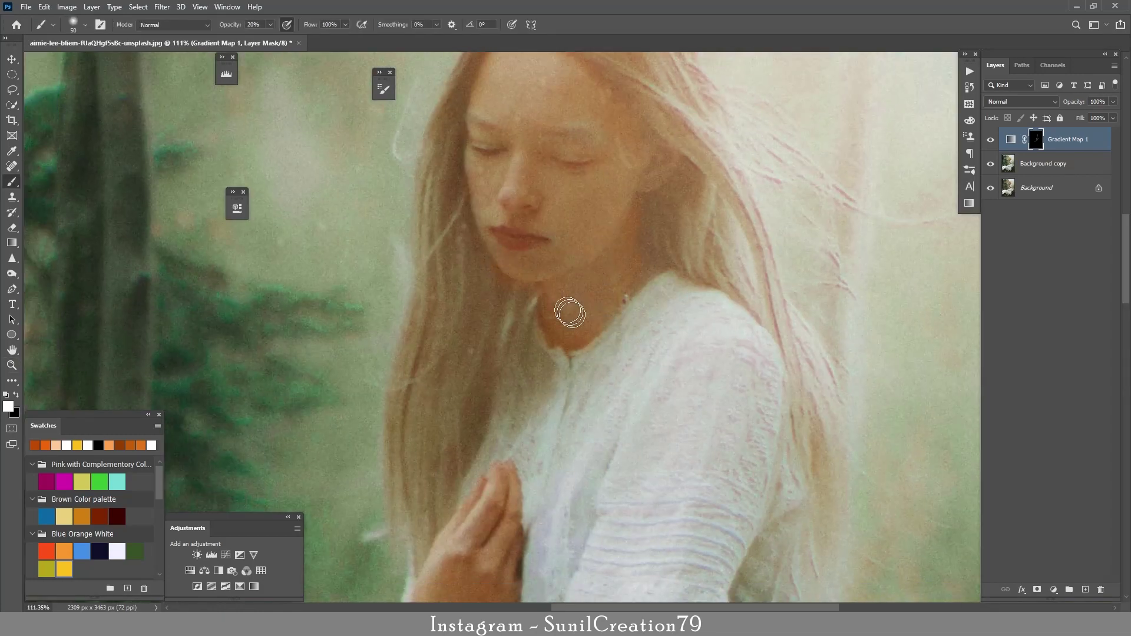
key(z)
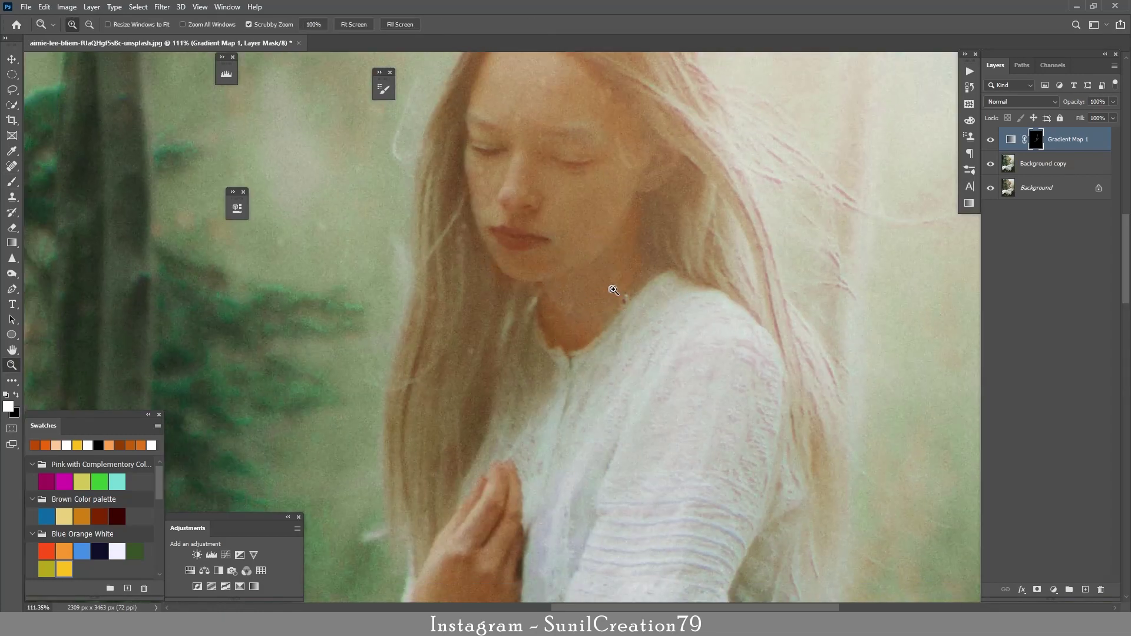
drag(613, 290, 542, 290)
key(b)
drag(1078, 106, 1071, 106)
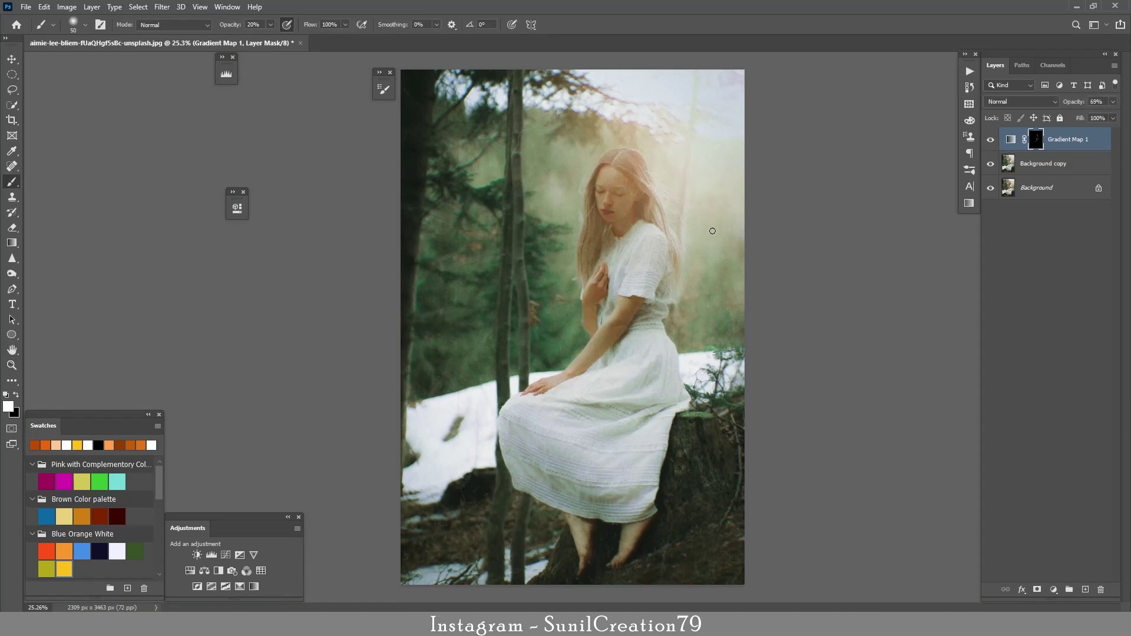
- Add a Selective Color layer and set Greens to Cyan +44, Magenta −24, Yellow −24
scroll(612, 238, up, 1)
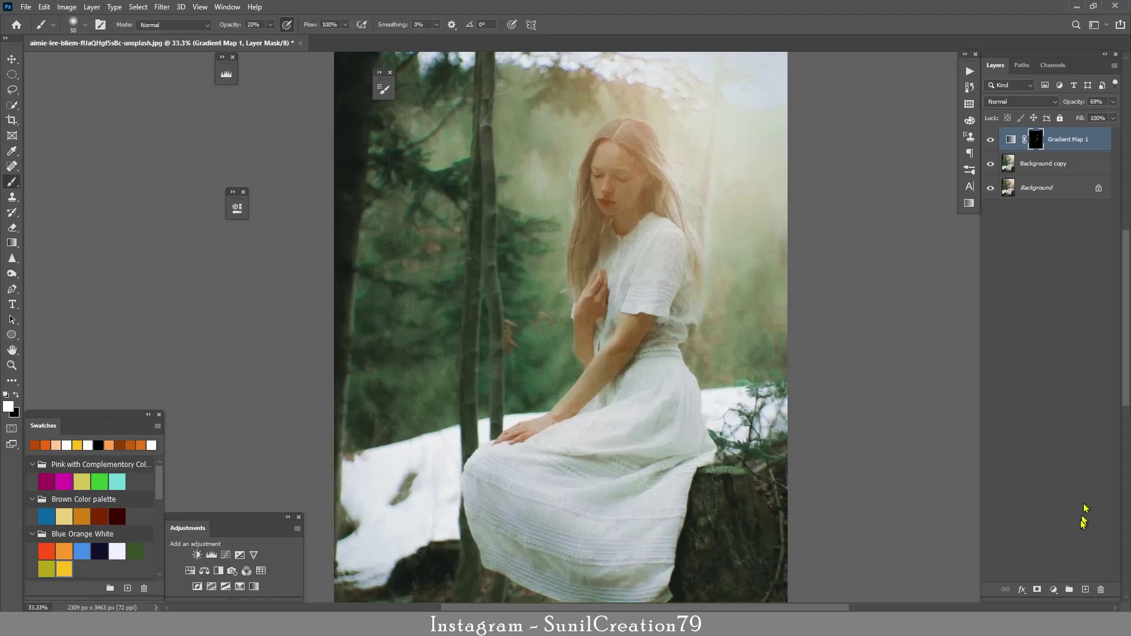
click(1054, 589)
drag(327, 205, 185, 150)
click(206, 200)
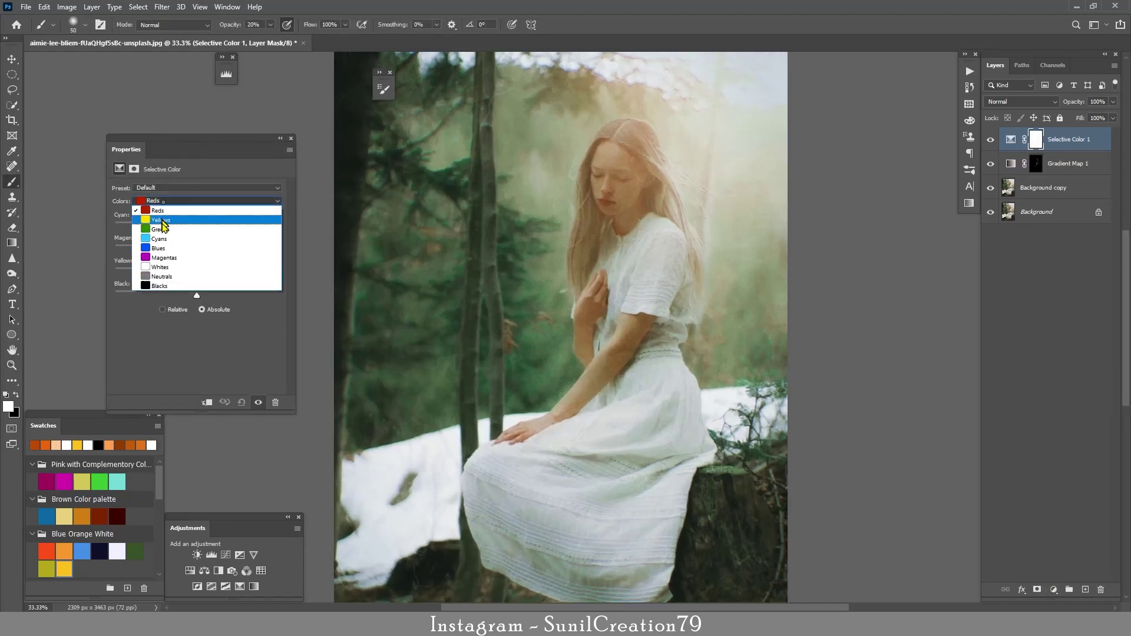
click(195, 224)
mouse_move(196, 227)
mouse_down()
mouse_move(233, 226)
mouse_move(182, 252)
mouse_move(168, 275)
mouse_up()
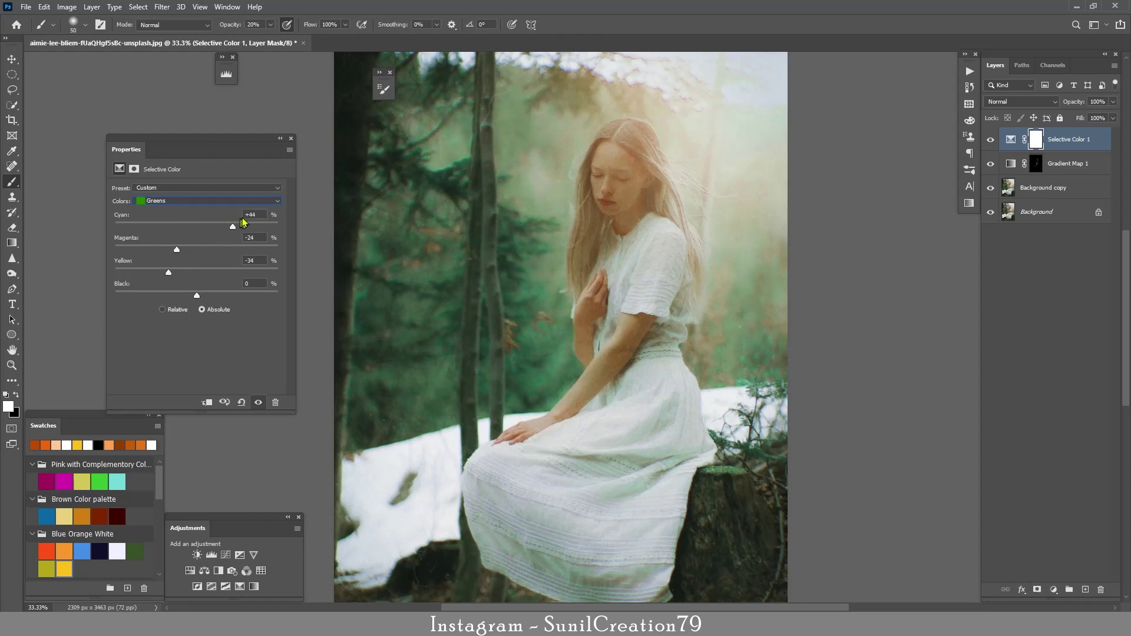
- Adjust the Yellows range: Cyan −29, Magenta +5, less Yellow, Black −13
click(172, 203)
click(170, 230)
drag(225, 234, 191, 239)
drag(188, 253, 182, 255)
drag(223, 274, 182, 274)
drag(198, 295, 183, 296)
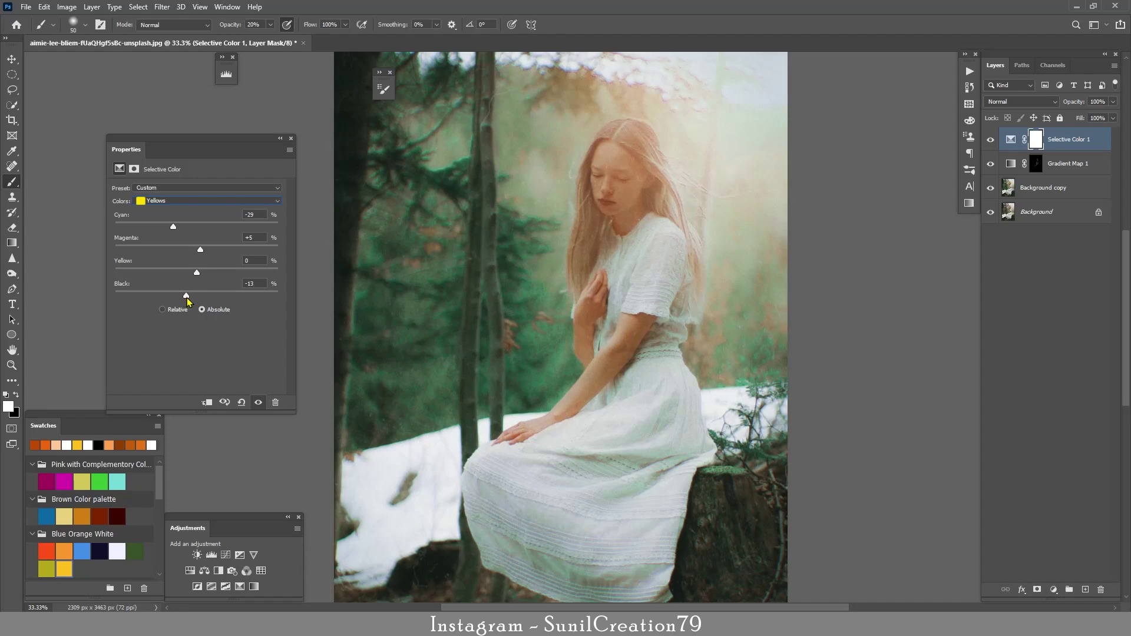
click(278, 146)
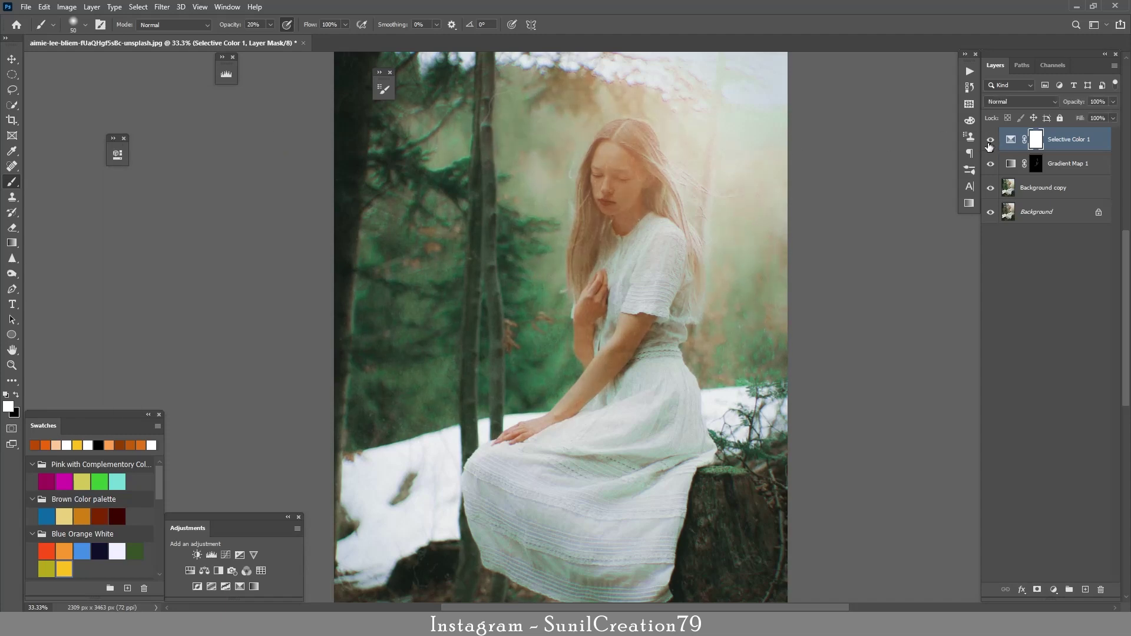
scroll(495, 294, down, 2)
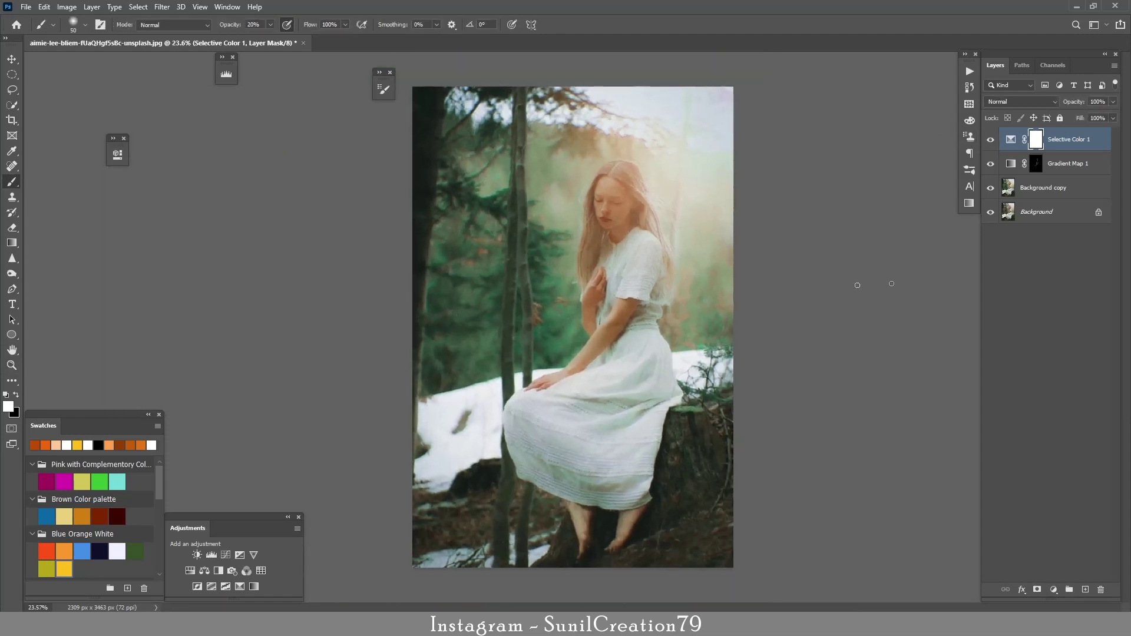
- Paint the peach glow onto her legs and feet in the Gradient Map mask, then select the top layer
click(1035, 165)
scroll(618, 530, up, 2)
scroll(625, 398, up, 1)
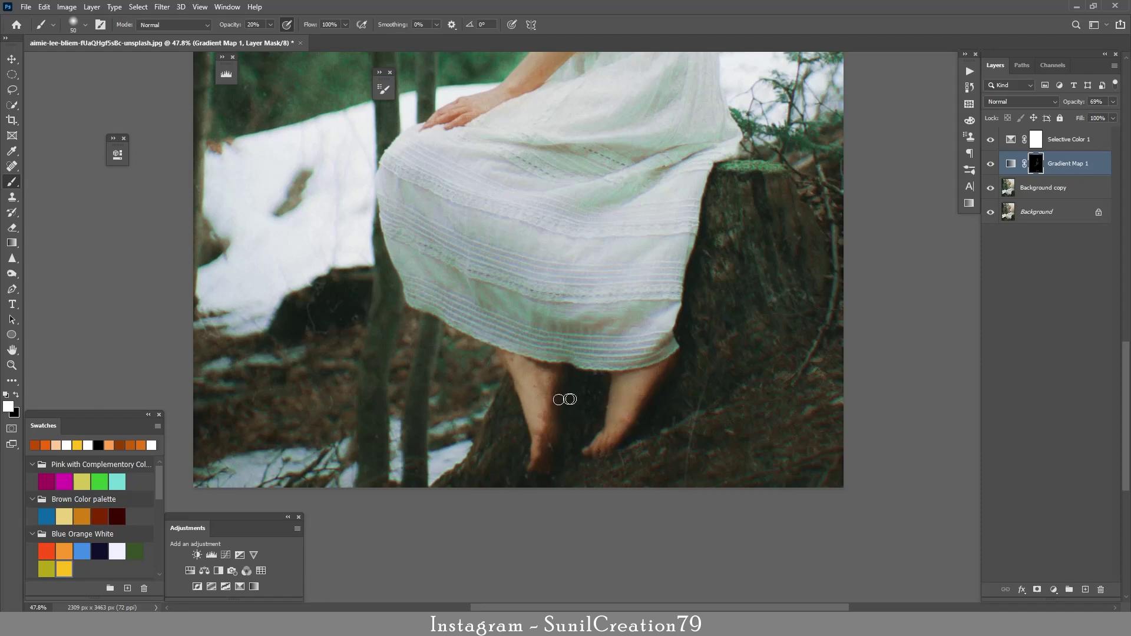
key(x)
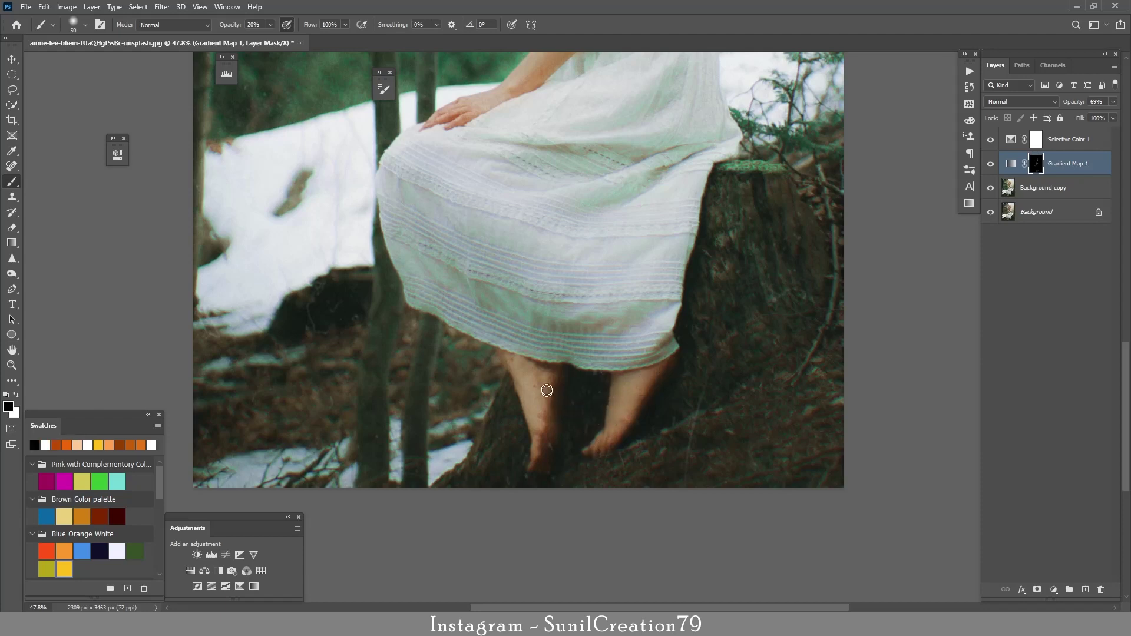
scroll(597, 414, down, 5)
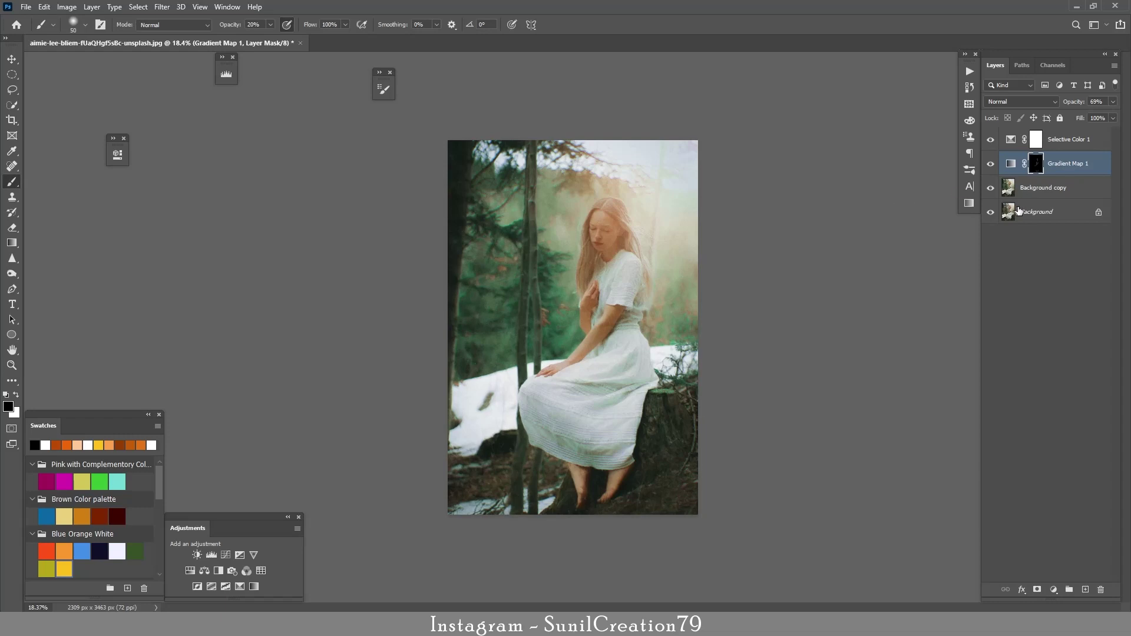
key(alt+bracketright)
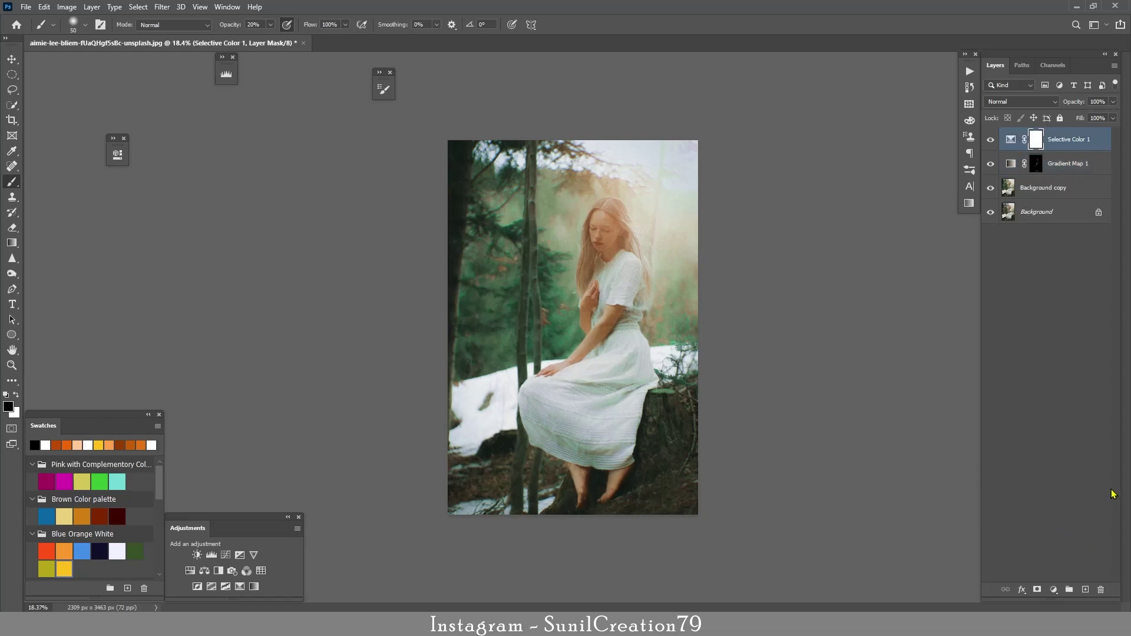
- Stamp all visible layers into Layer 1, convert it to a smart object and open Camera Raw
key(ctrl+shift+alt+e)
click(162, 7)
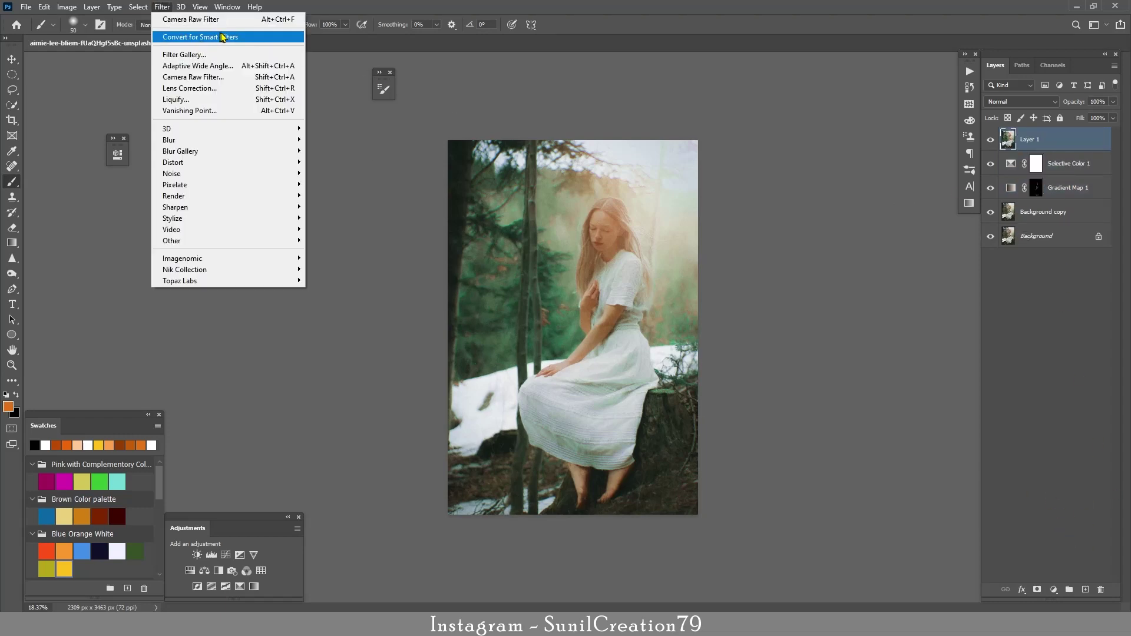
click(183, 37)
click(162, 7)
click(247, 80)
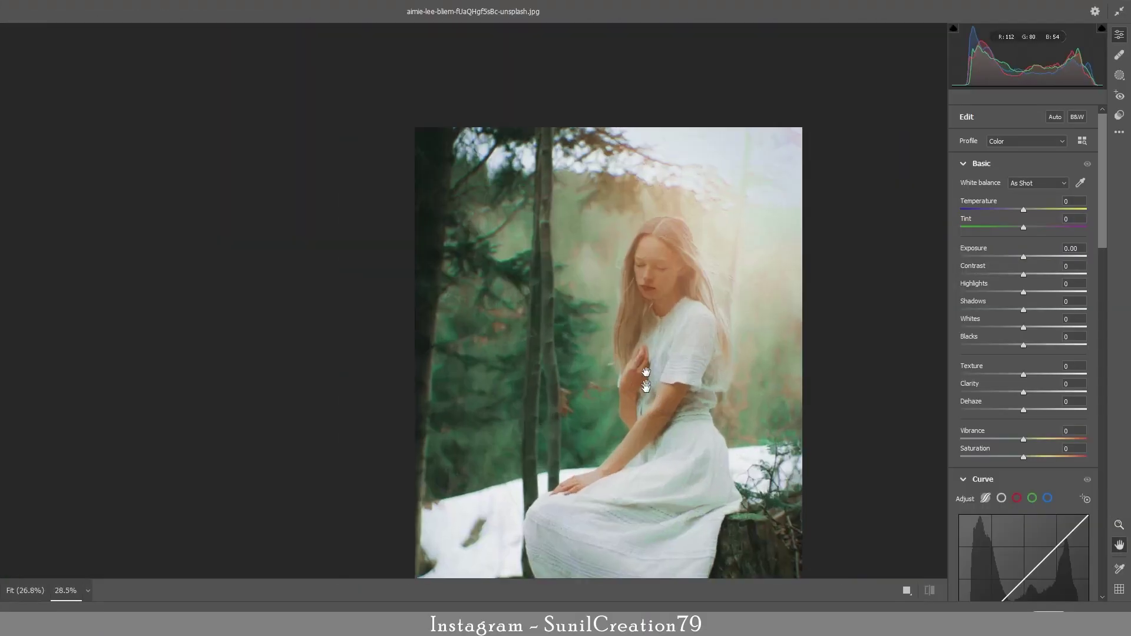
- Raise Blue Primary saturation to +30 in Calibration
scroll(1099, 445, down, 10)
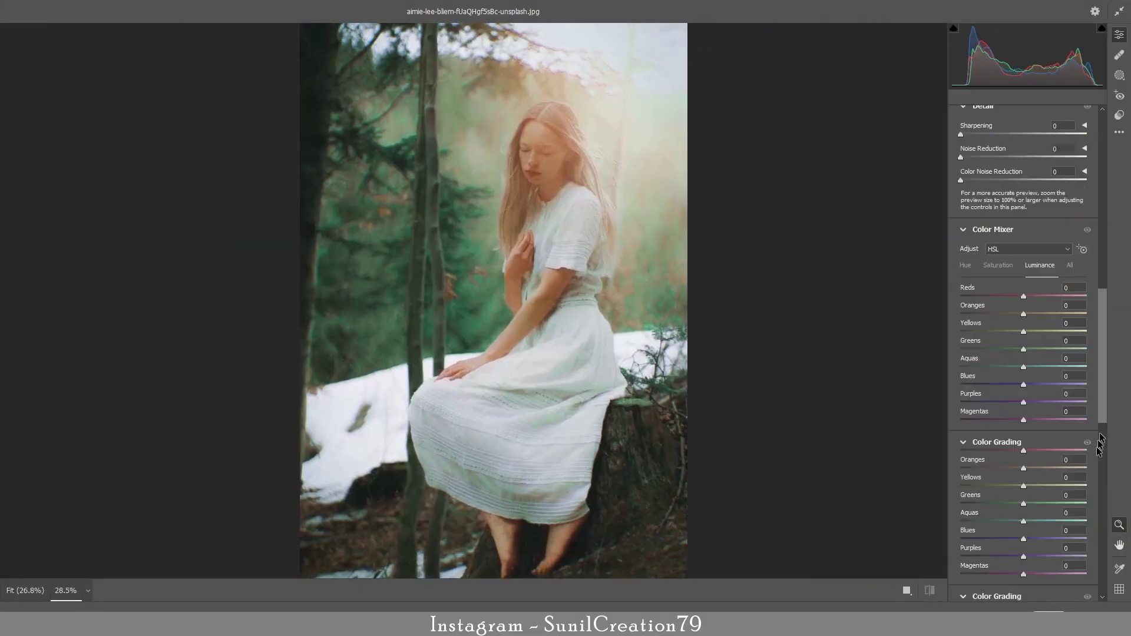
scroll(1099, 445, down, 10)
drag(1023, 590, 1043, 590)
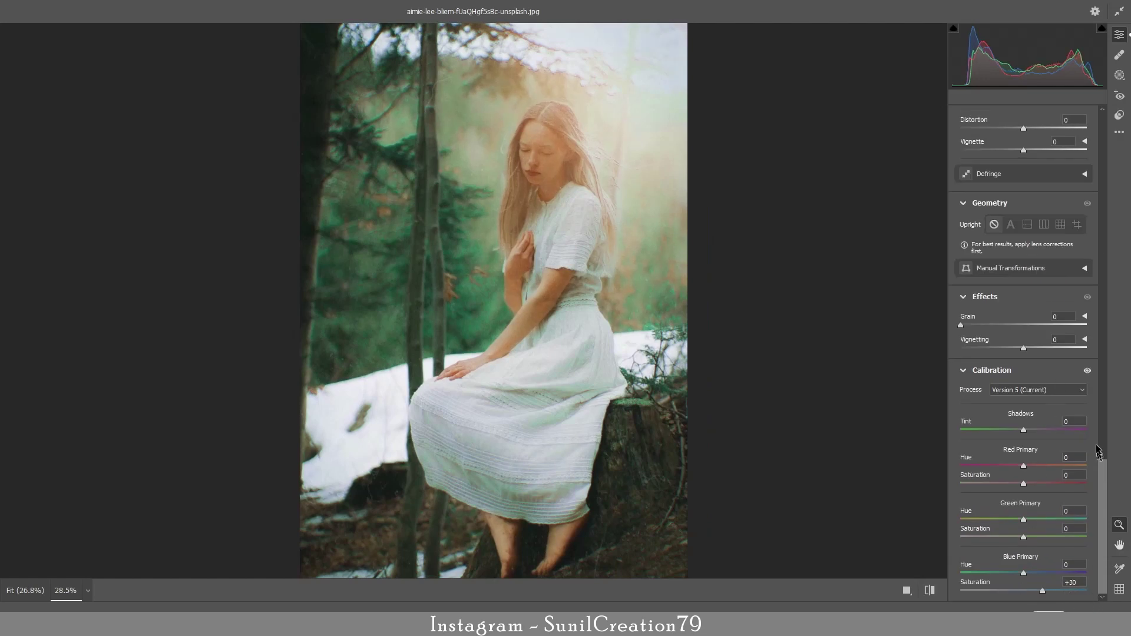
scroll(1019, 204, up, 20)
- Sample several spots with the White Balance eyedropper to find a neutral point
click(1078, 173)
click(581, 40)
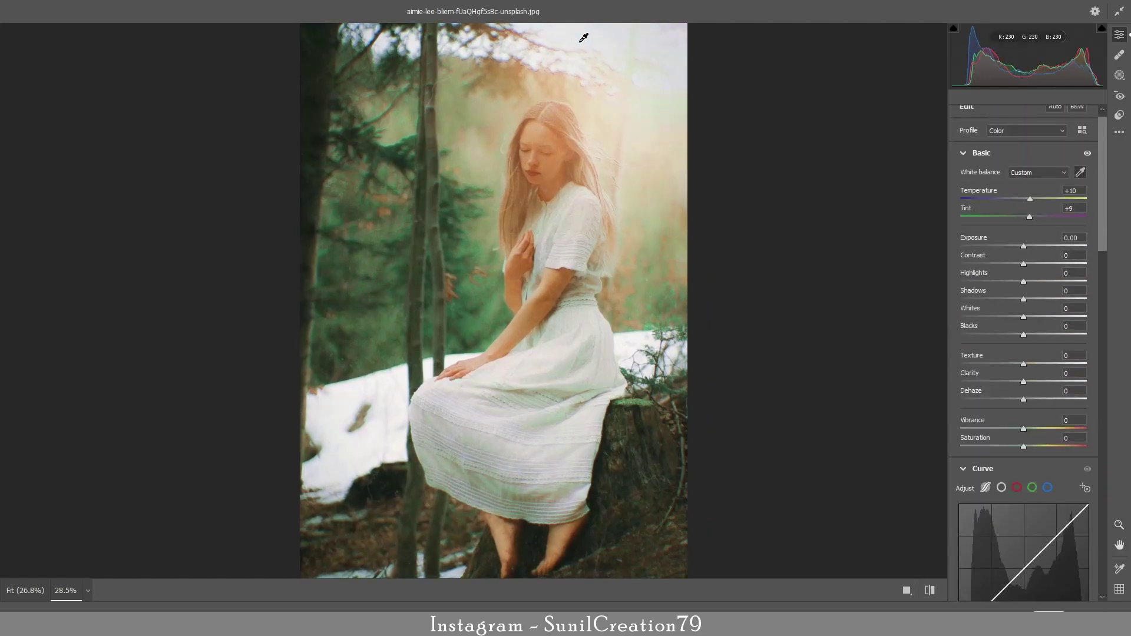
click(527, 117)
click(583, 212)
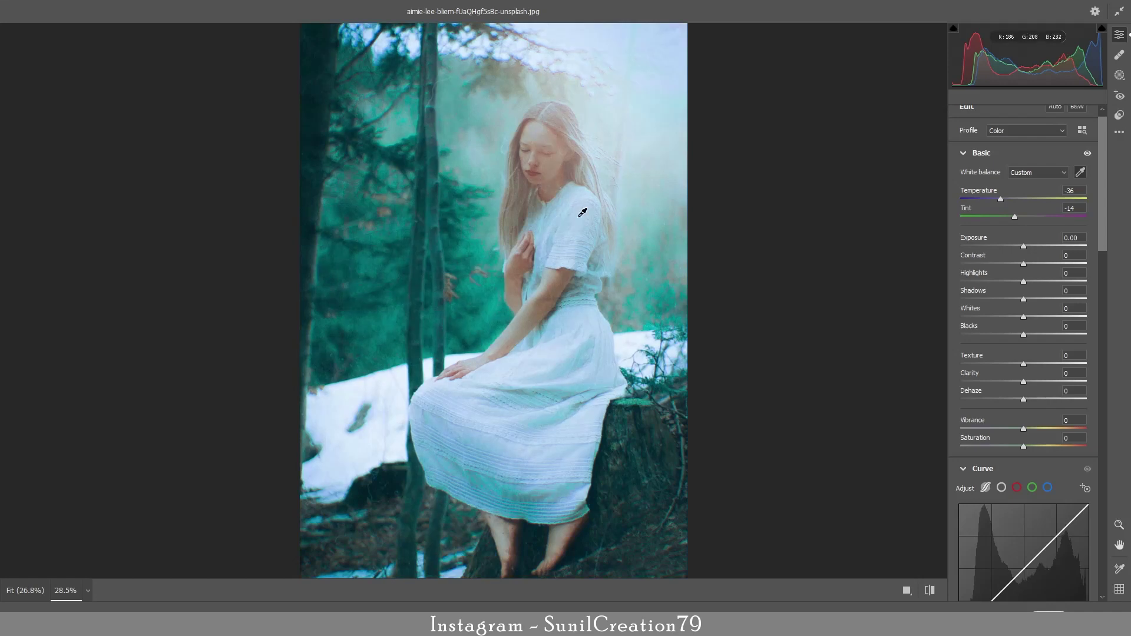
click(495, 206)
click(520, 179)
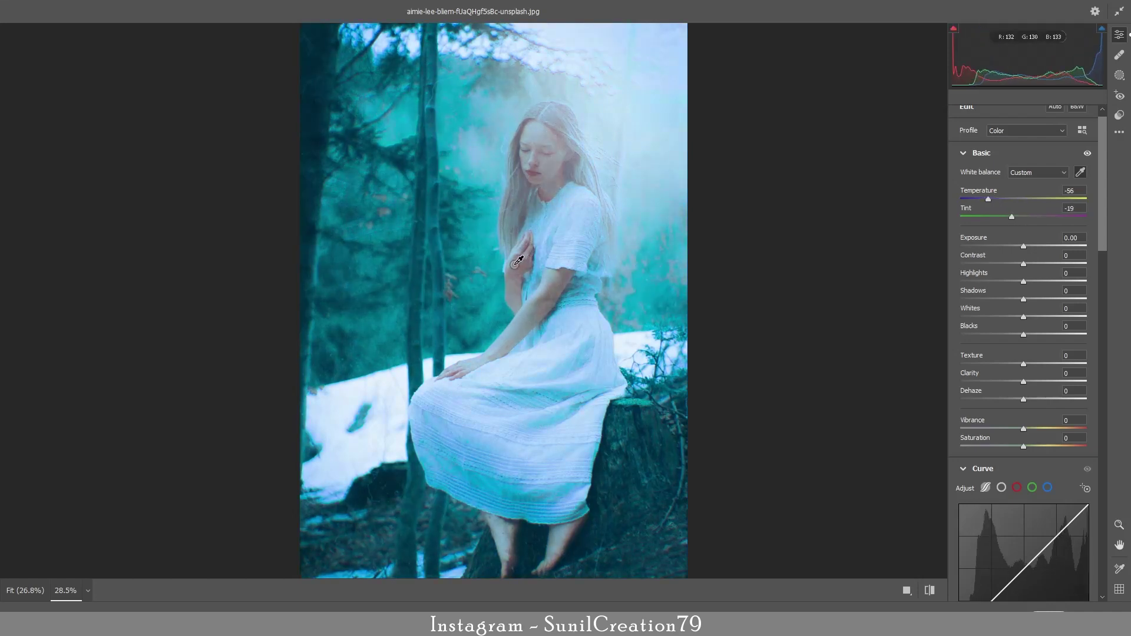
- Settle white balance at Temperature +2, Tint +14, keeping Exposure at 0.00
click(468, 236)
click(439, 207)
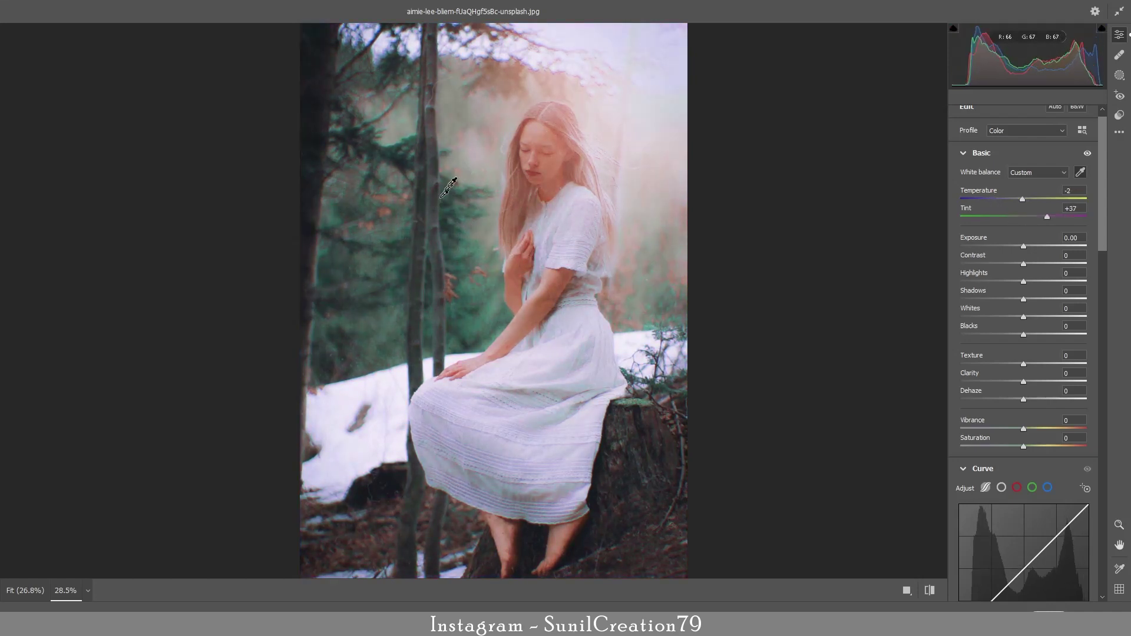
click(486, 158)
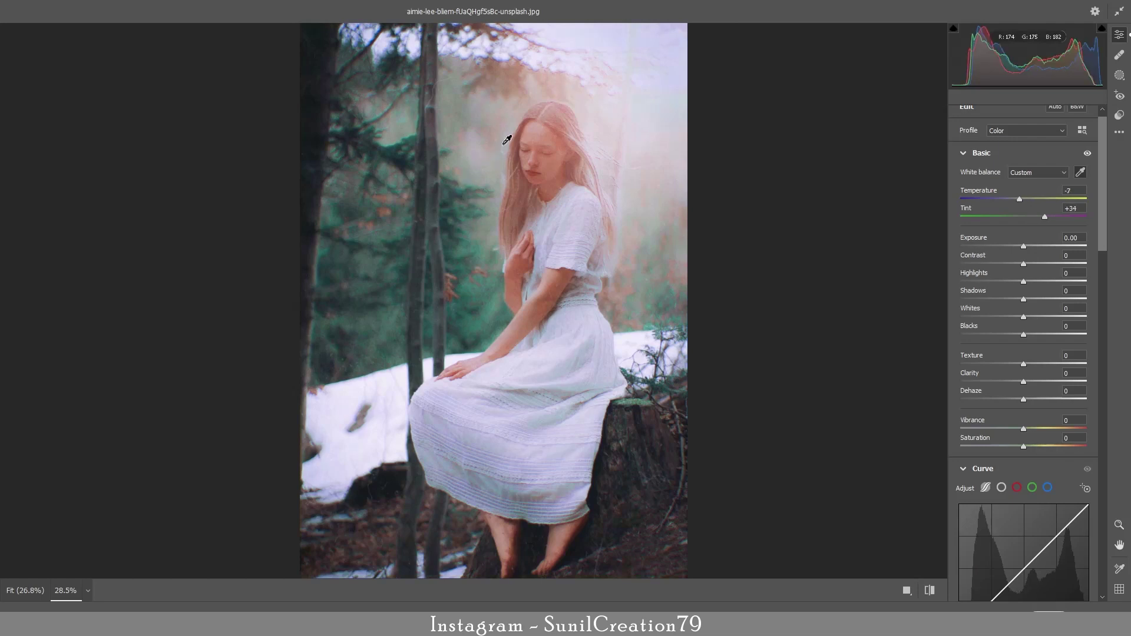
click(381, 385)
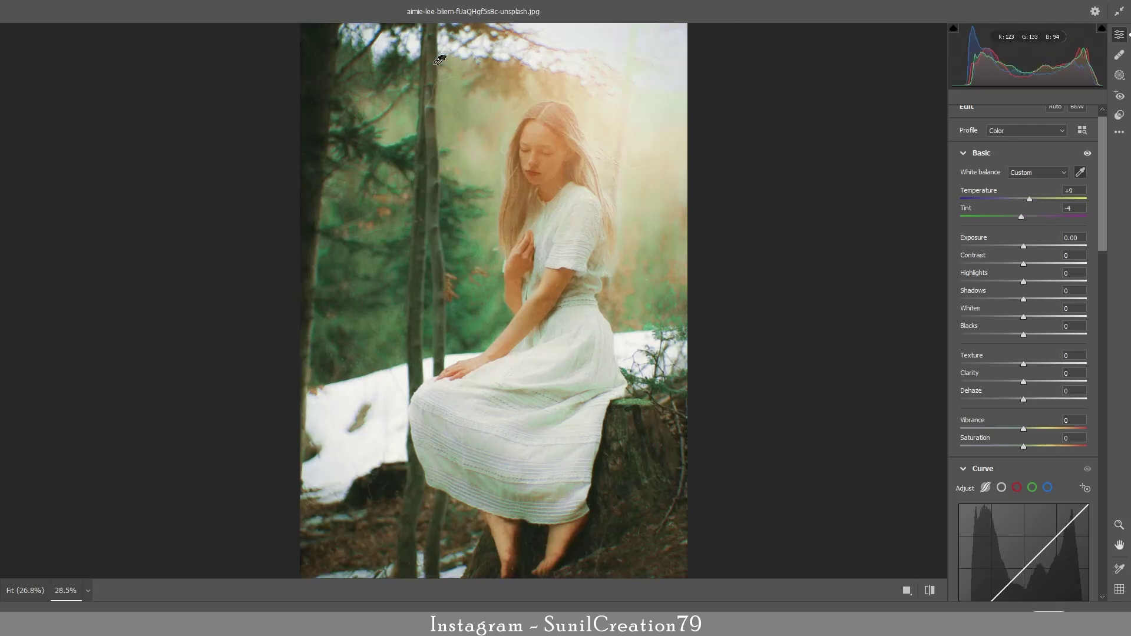
click(545, 162)
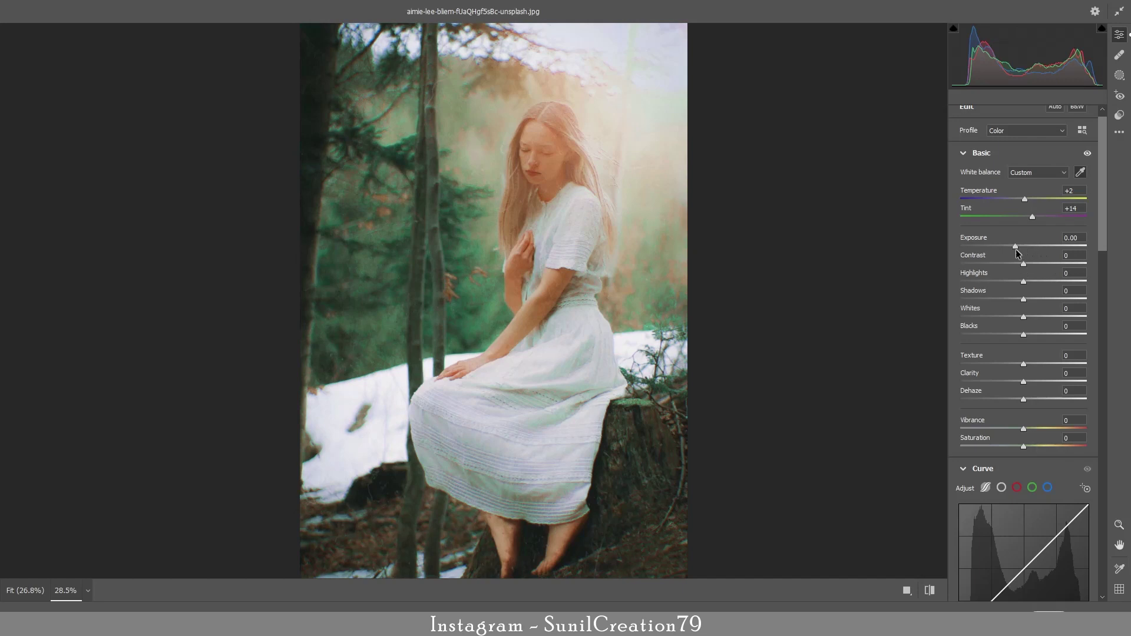
mouse_move(1017, 253)
mouse_down()
mouse_move(1034, 282)
mouse_move(1014, 299)
mouse_move(1014, 335)
mouse_move(1038, 298)
mouse_move(1015, 333)
mouse_move(1019, 351)
mouse_up()
click(1078, 238)
- Brighten highlights with the tone curve and desaturate Greens −38, Aquas −14, Oranges −5
scroll(1025, 312, down, 5)
scroll(1025, 312, down, 5)
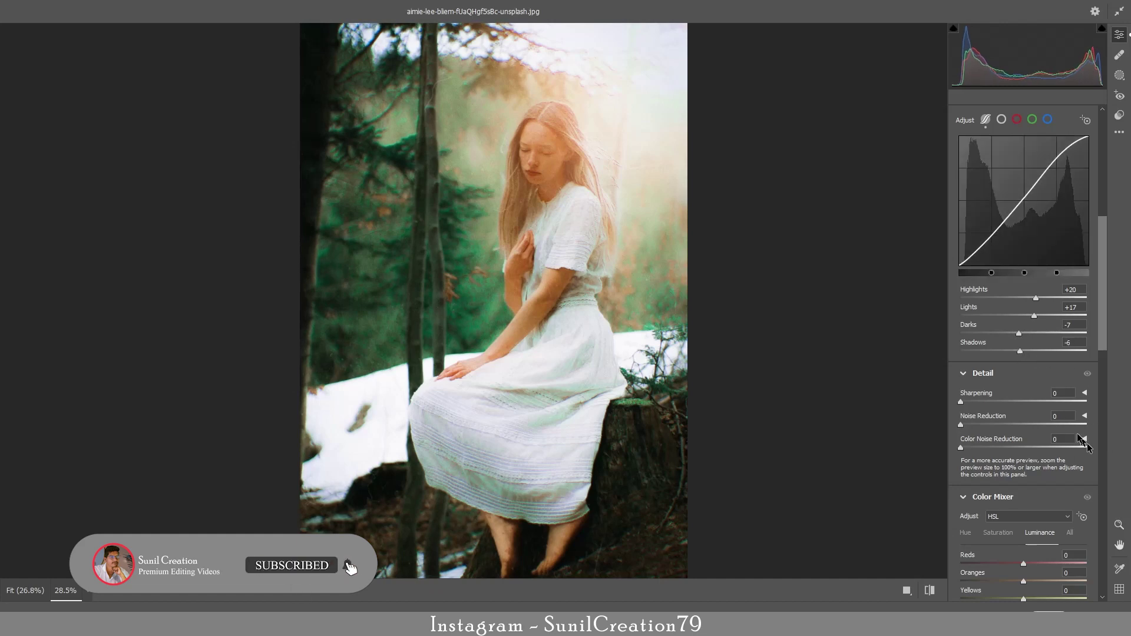
scroll(1105, 405, down, 3)
scroll(1105, 406, down, 2)
drag(1023, 283, 1030, 284)
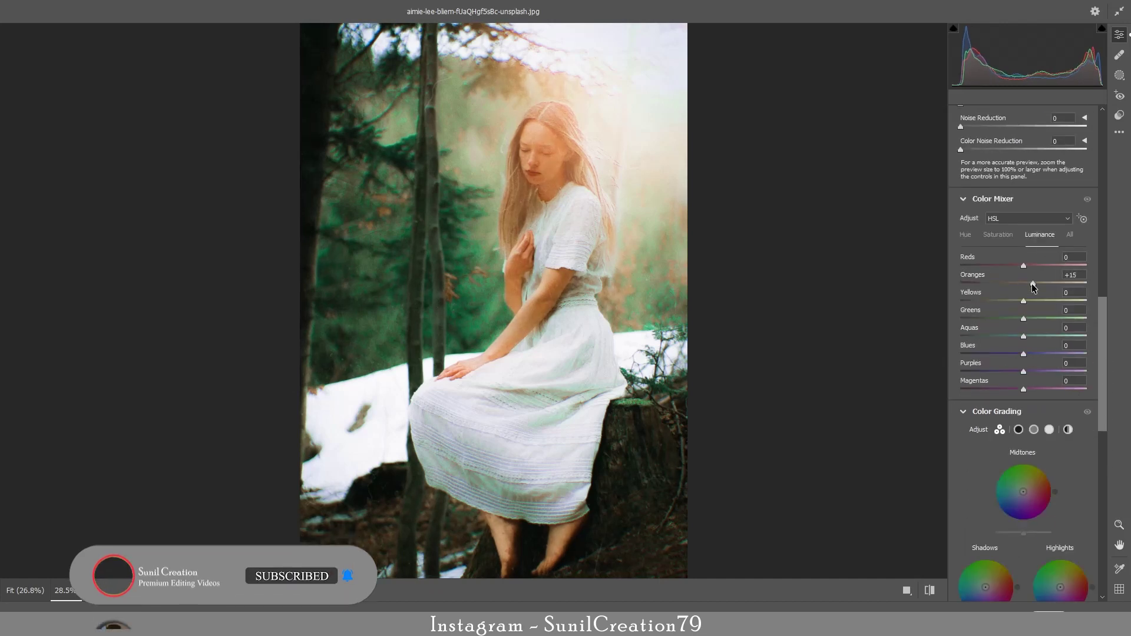
click(998, 234)
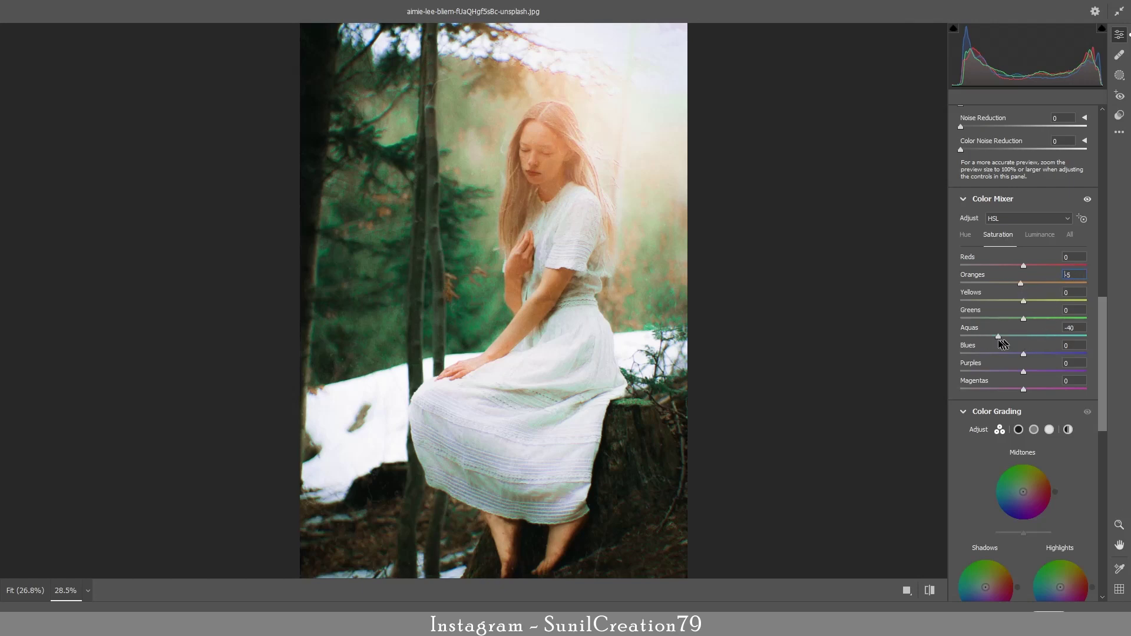
mouse_move(1025, 339)
mouse_down()
mouse_move(1007, 341)
mouse_move(1030, 293)
mouse_up()
- Tint highlights Hue 333 Sat 9, midtones Hue 72 Sat 10, shadows Hue 170 Sat 10; Balance −15
scroll(1102, 423, down, 5)
click(1068, 201)
click(1049, 202)
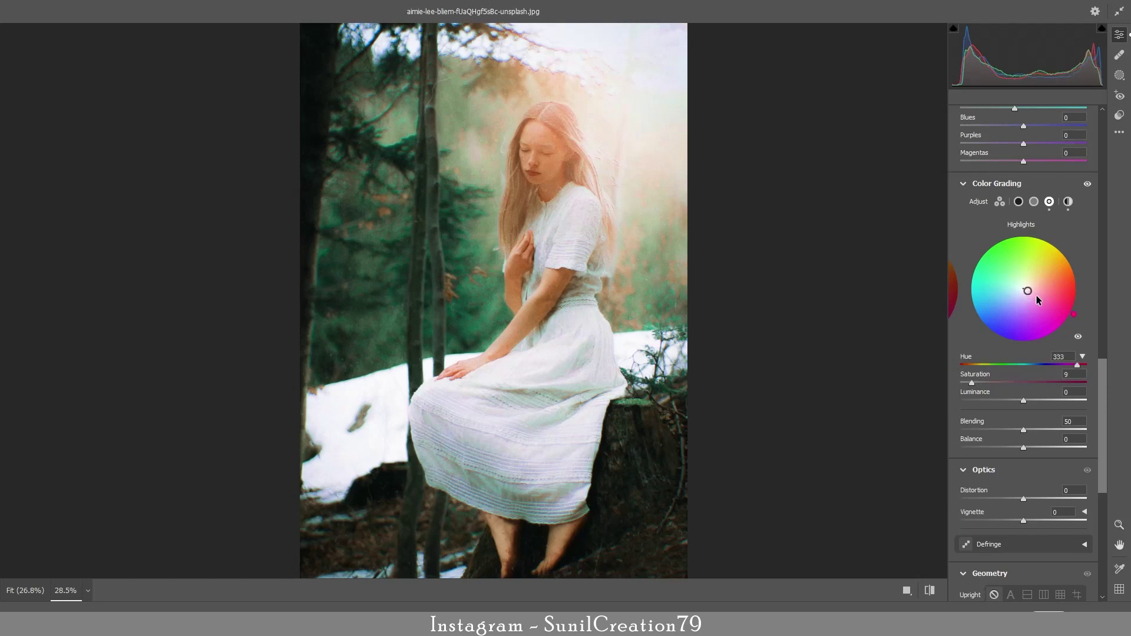
click(1034, 201)
drag(1024, 290, 1020, 294)
click(1019, 202)
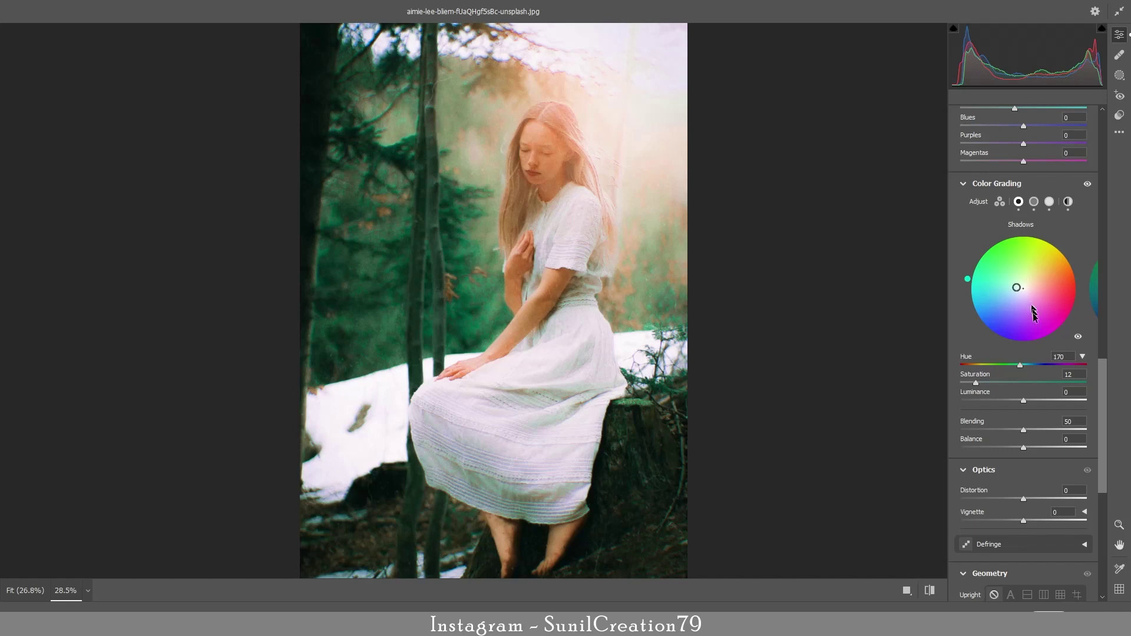
mouse_move(976, 383)
mouse_down()
mouse_move(1038, 404)
mouse_move(1025, 402)
mouse_up()
text(-3)
drag(1023, 449, 1008, 454)
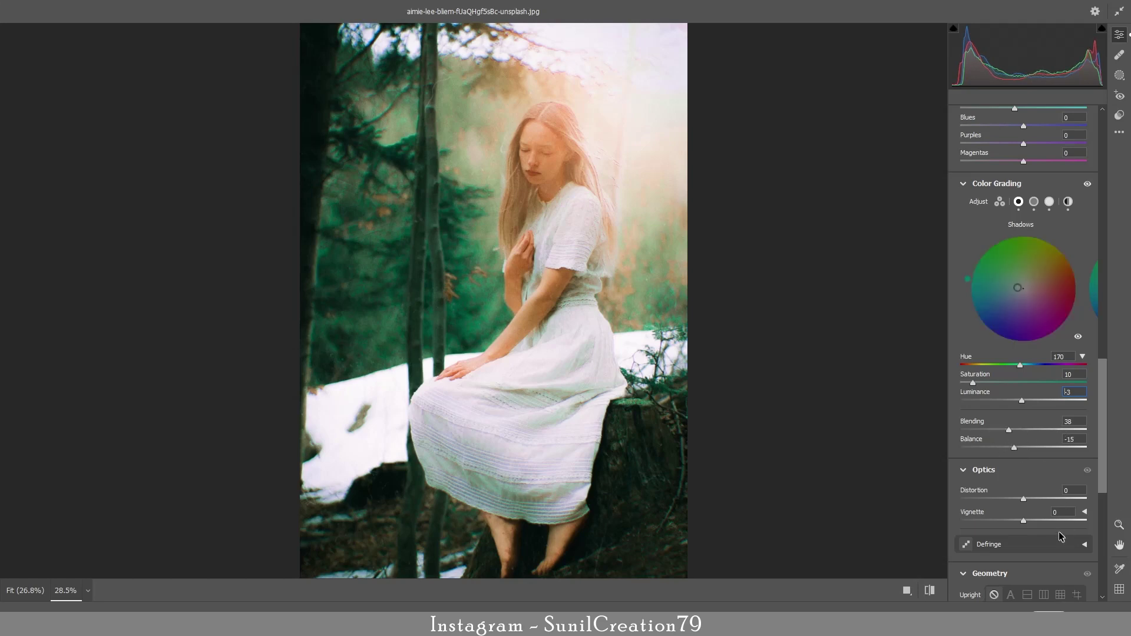
- In Effects, add Grain 12 and a slight -3 vignette to darken the corners
scroll(1096, 505, down, 5)
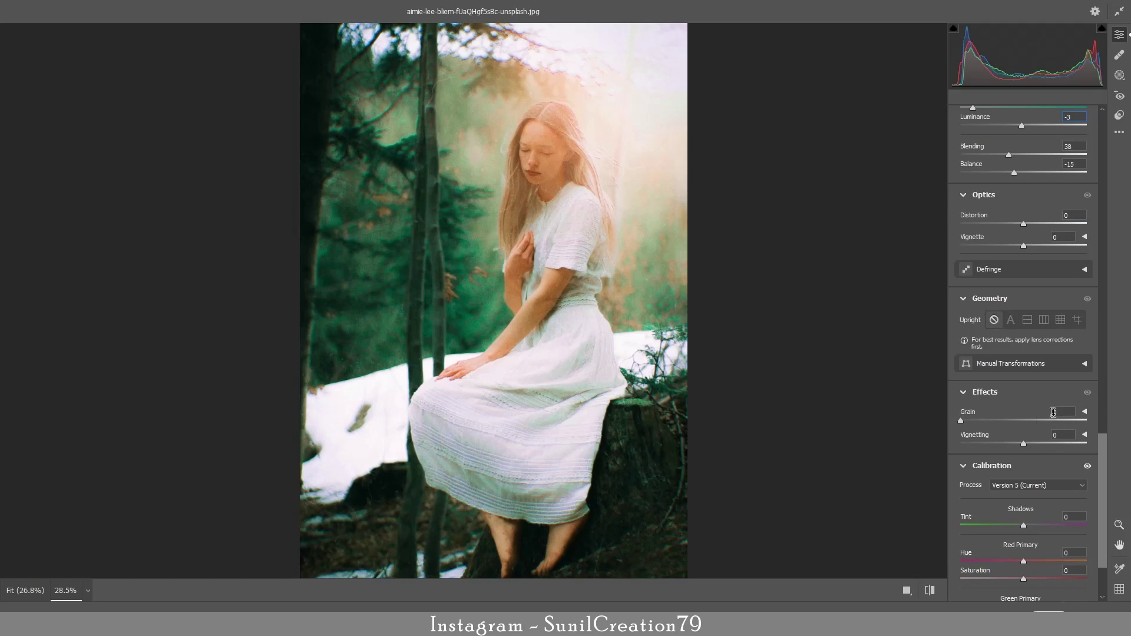
click(557, 173)
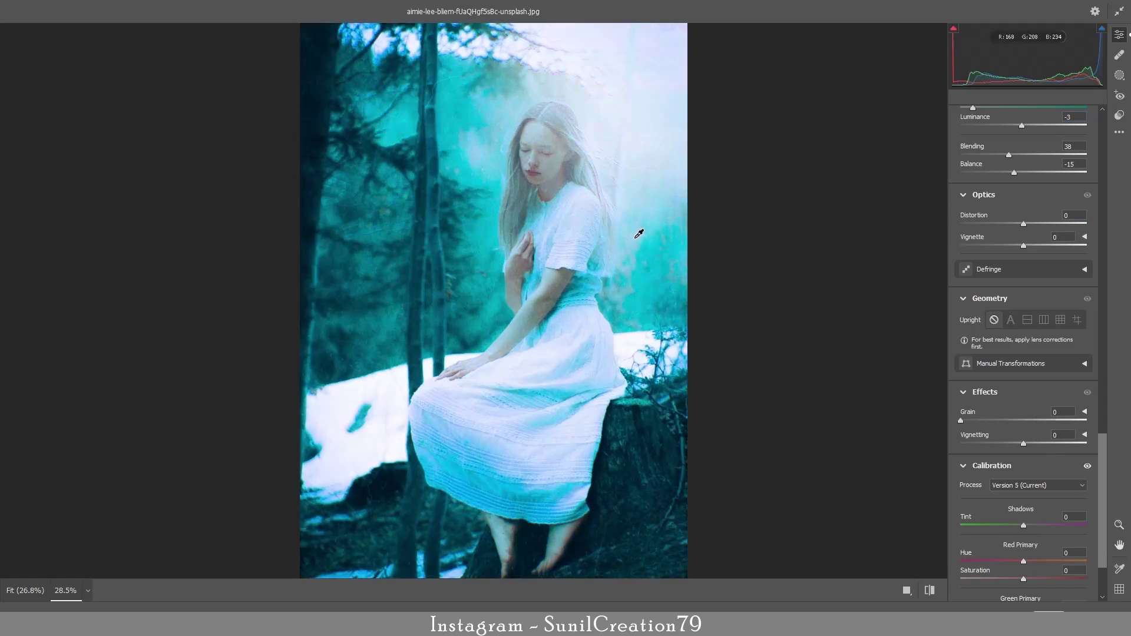
click(646, 272)
click(622, 222)
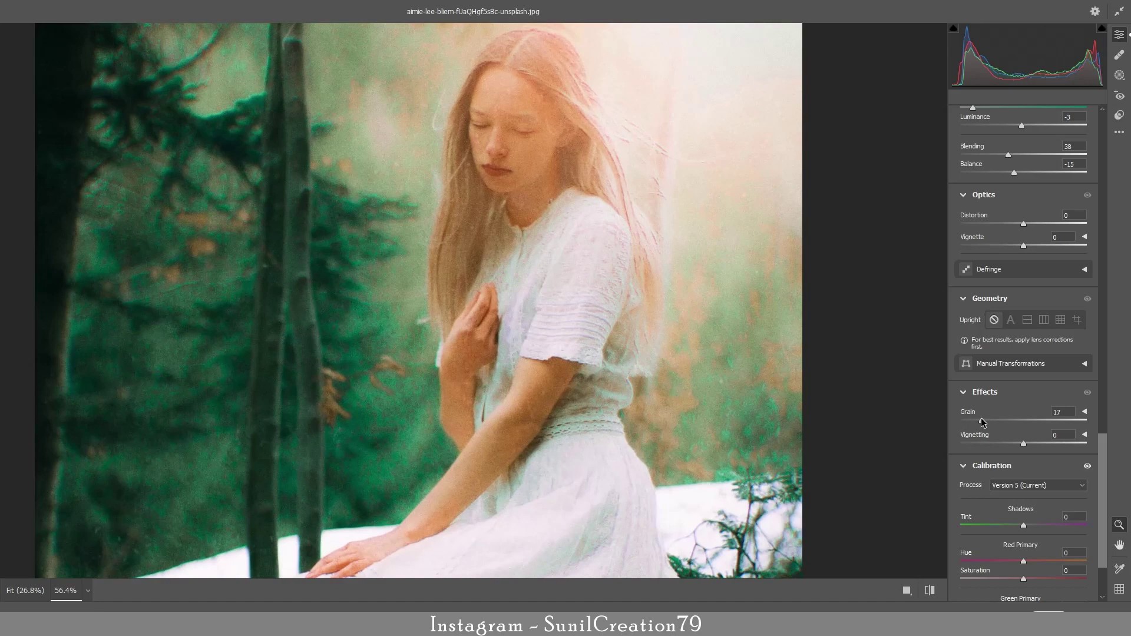
drag(826, 366, 760, 407)
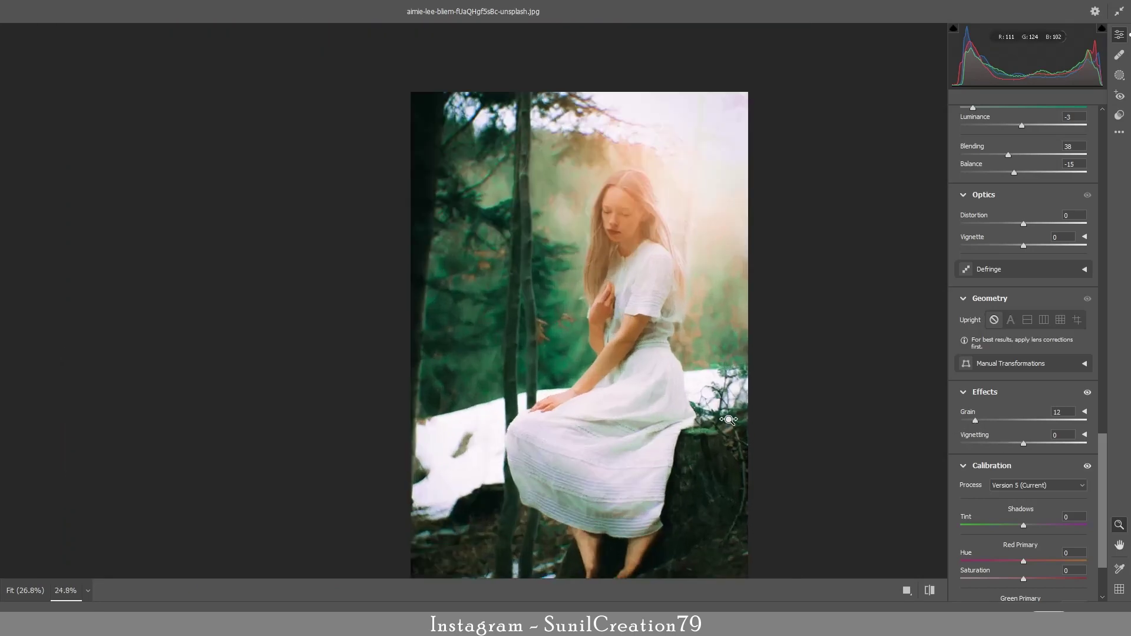
drag(1023, 443, 1020, 444)
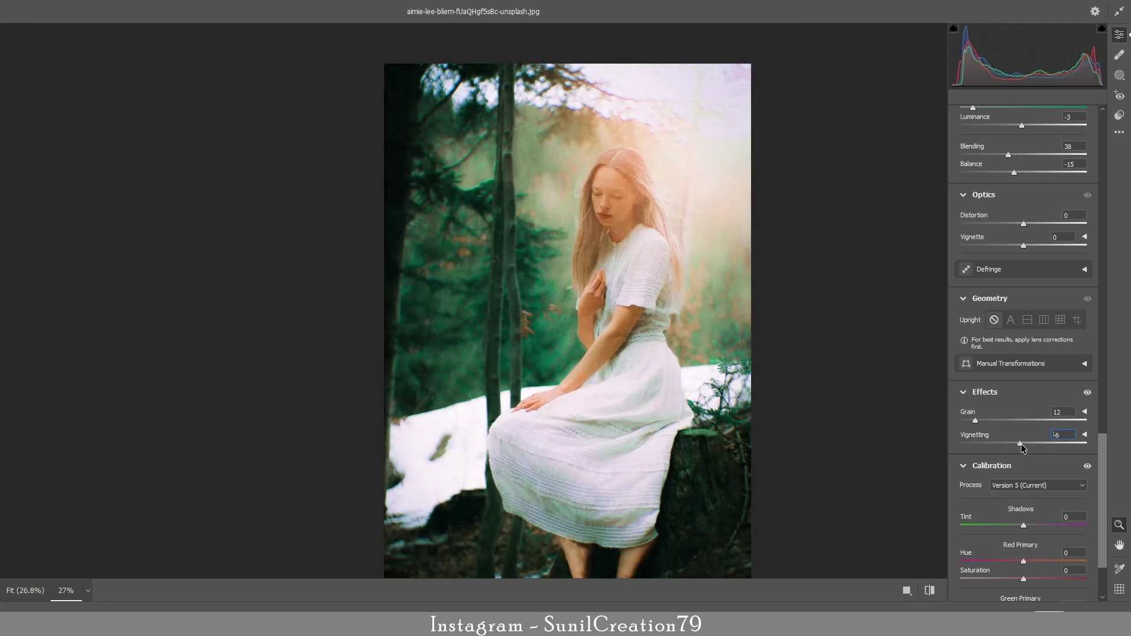
- In Calibration, set Shadows Tint -13, Green Hue +8, Green Saturation -14, Blue Hue -17
scroll(1037, 457, down, 4)
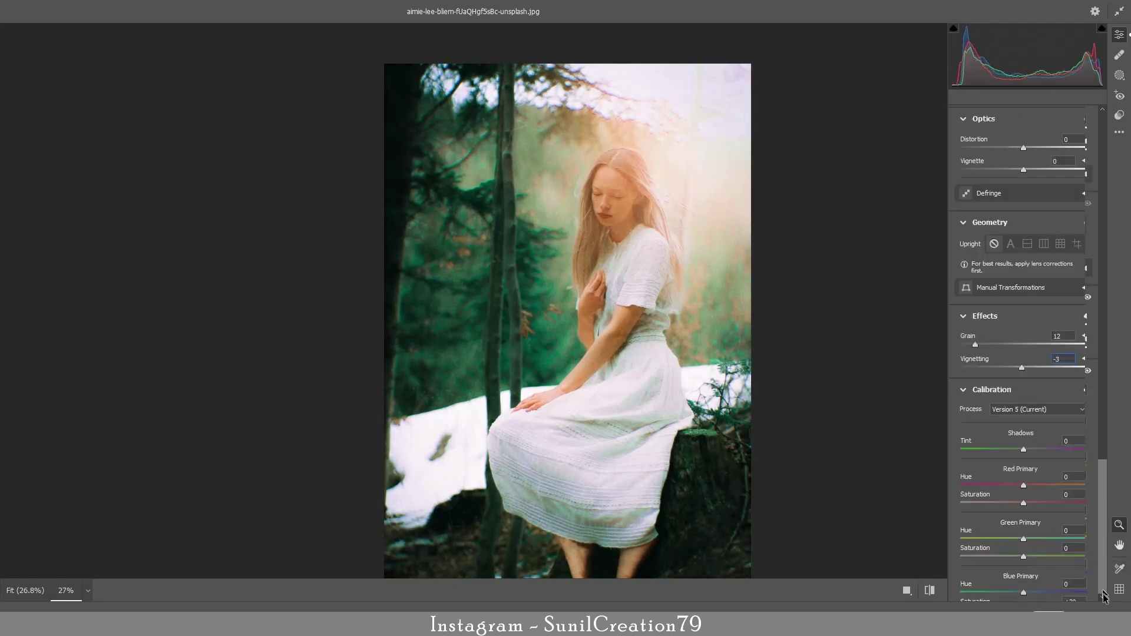
scroll(1021, 451, down, 1)
drag(993, 435, 1015, 429)
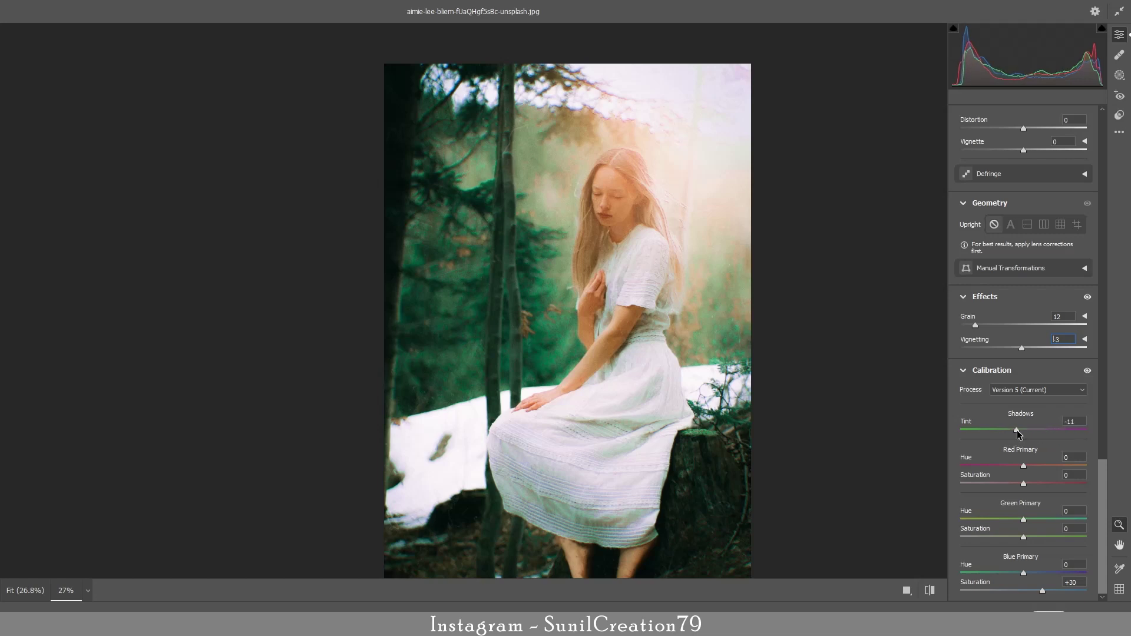
click(1025, 467)
drag(1023, 519, 1034, 518)
drag(1027, 538, 1011, 573)
- Apply the Camera Raw filter, fit the image on screen, and set Layer 1 opacity to 77%
click(1052, 612)
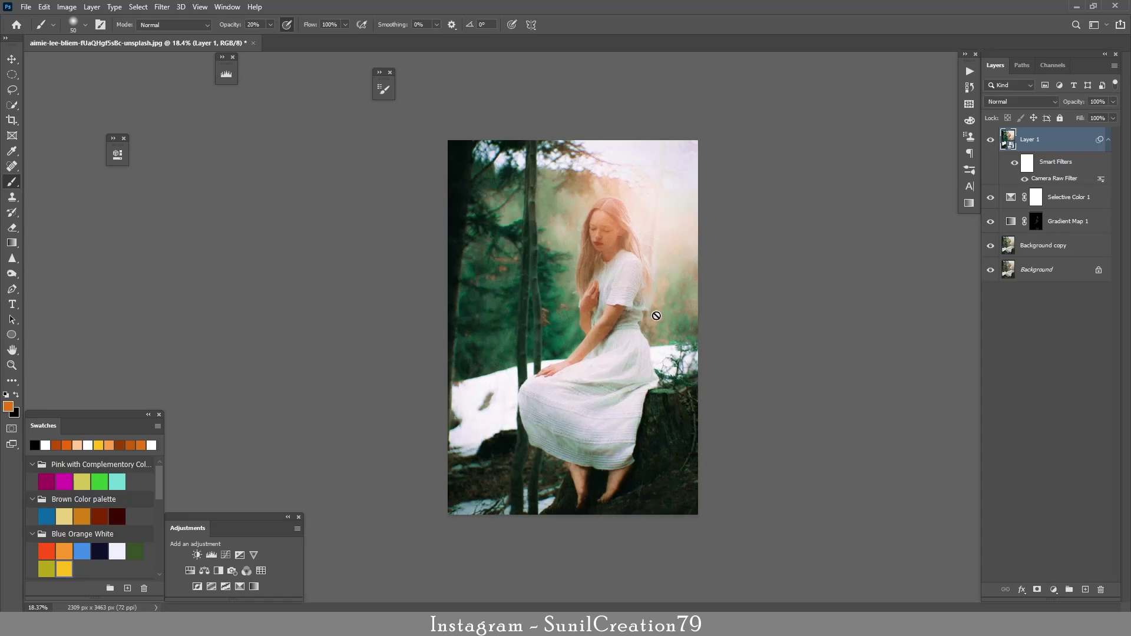
key(z)
key(ctrl+0)
drag(1083, 105, 1073, 106)
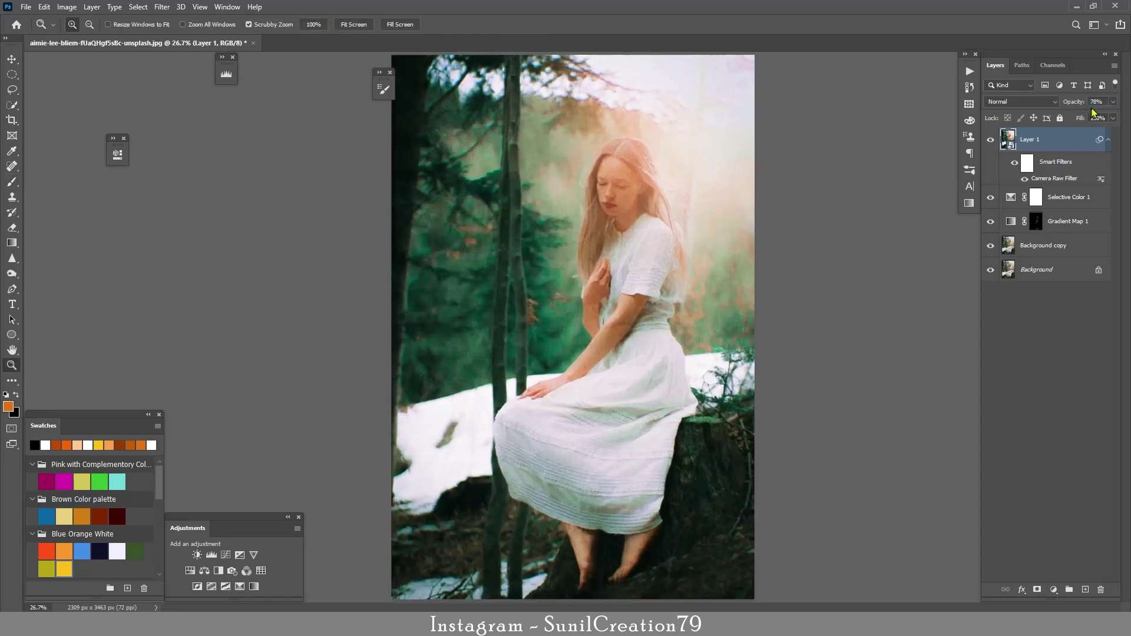
- Toggle layer visibility to compare the original photo with the edited look
click(990, 141)
alt+click(990, 269)
alt+click(990, 270)
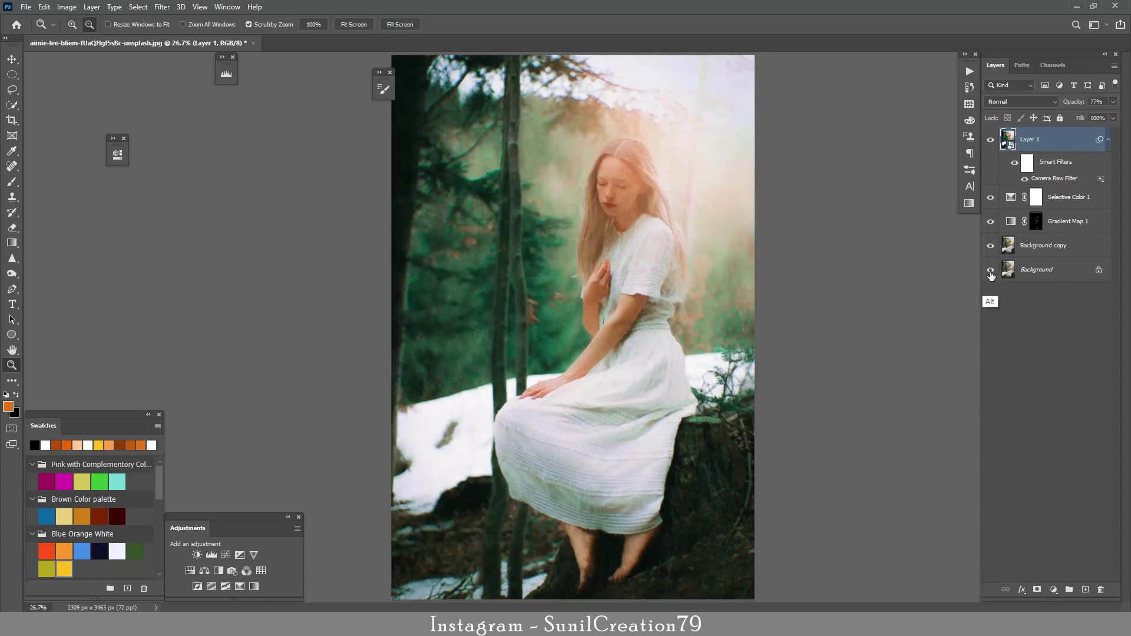
alt+click(990, 270)
alt+click(990, 269)
alt+click(990, 270)
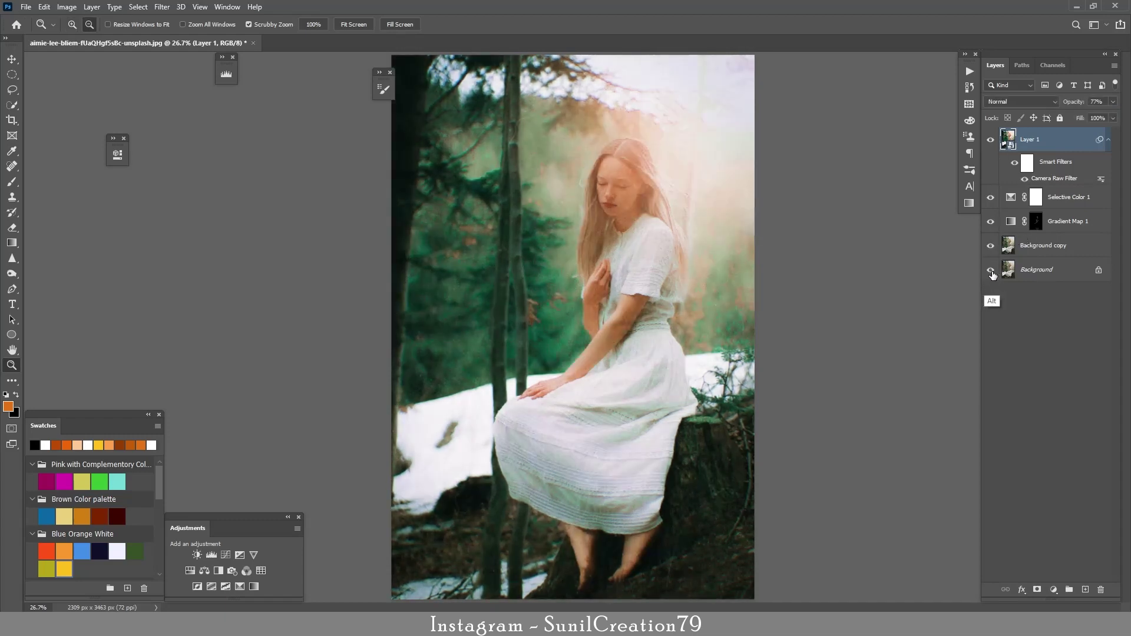